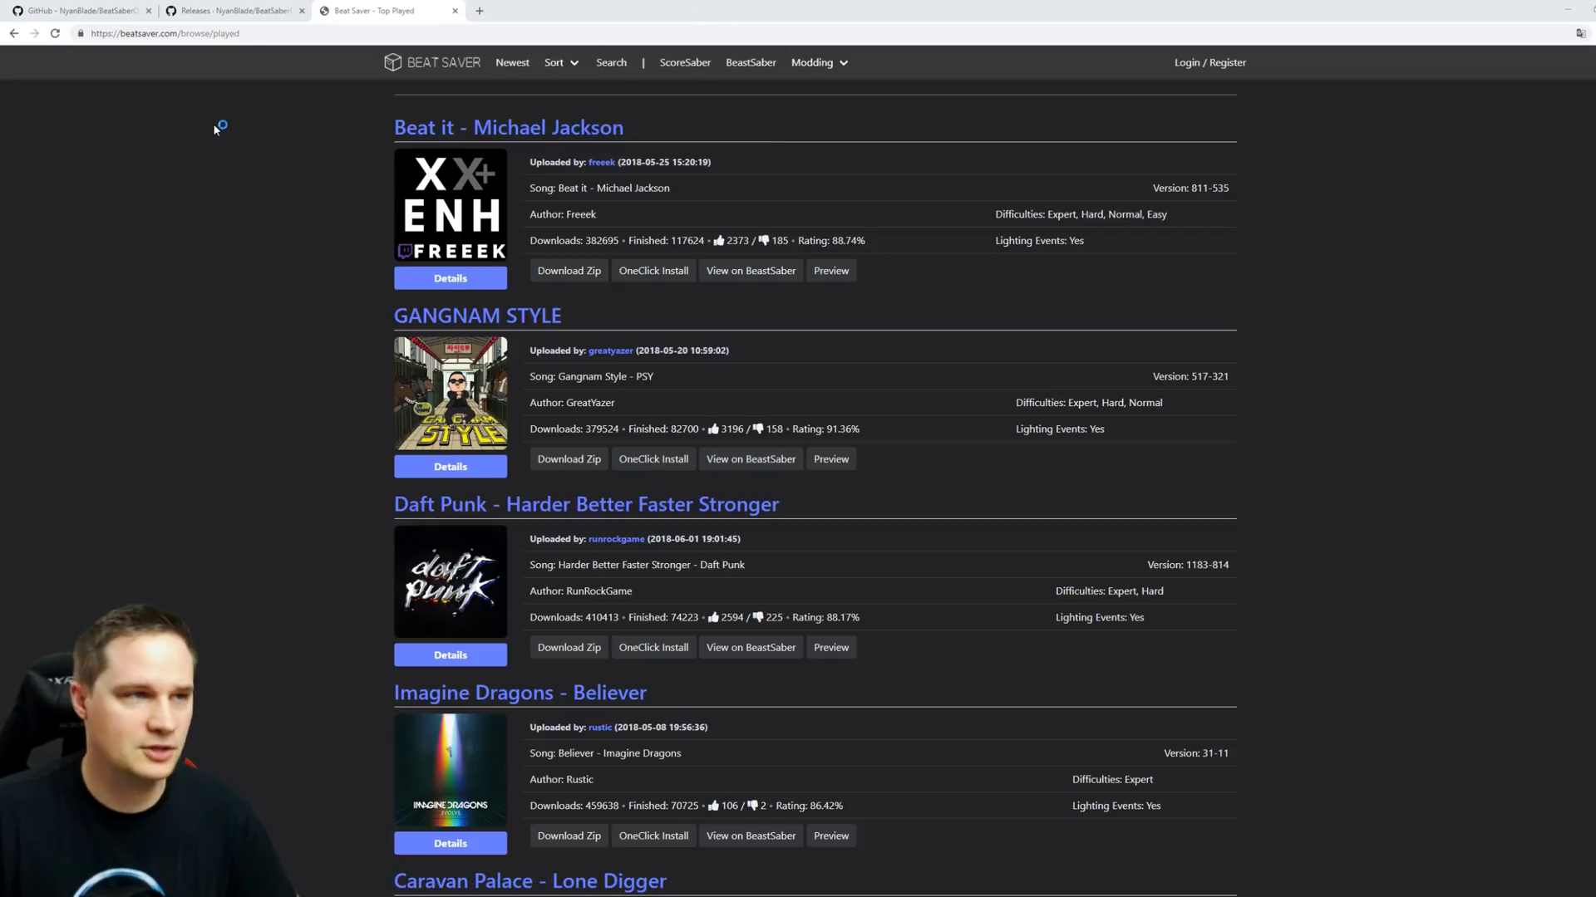
Step: Download QuestSongsInstaller.zip from the v0.4 release on the project's Releases page
click(79, 11)
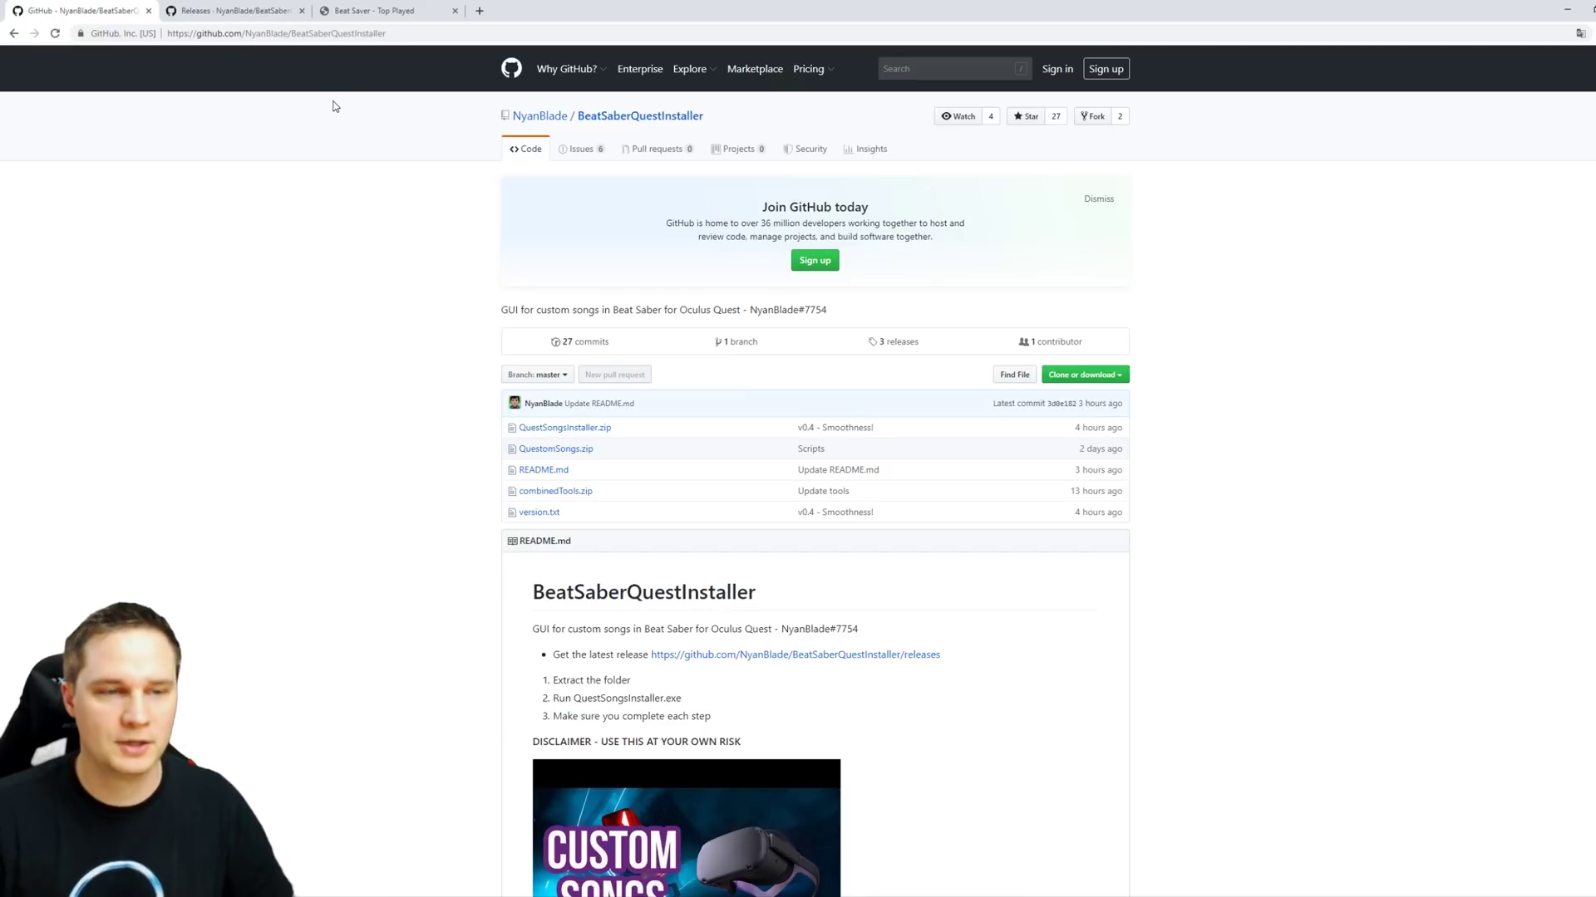
scroll(630, 482, down, 2)
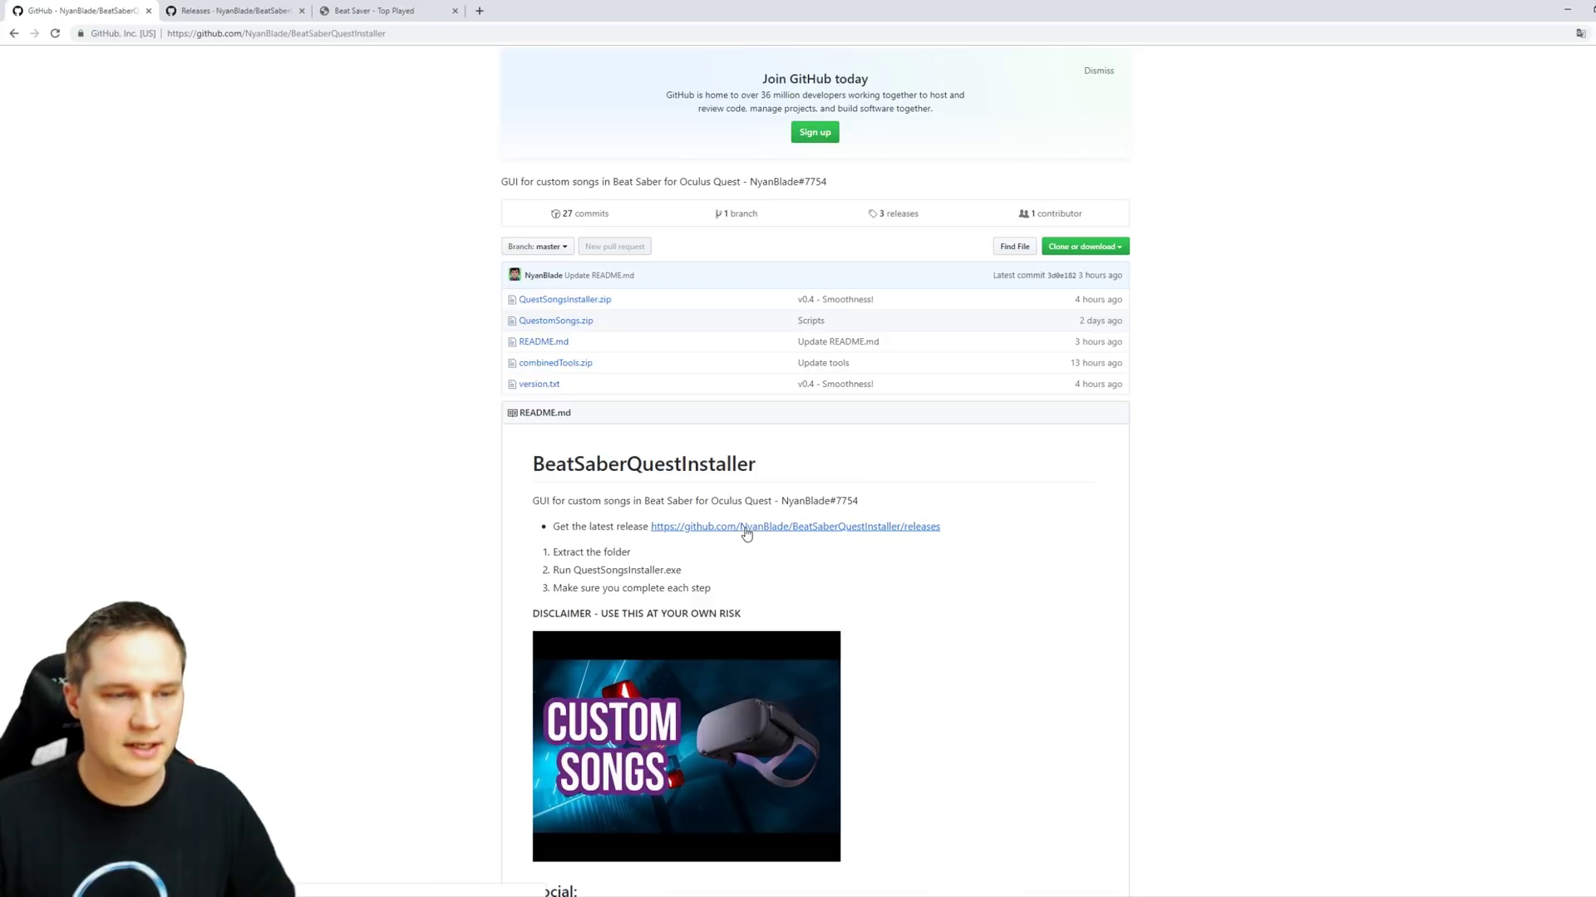
click(254, 10)
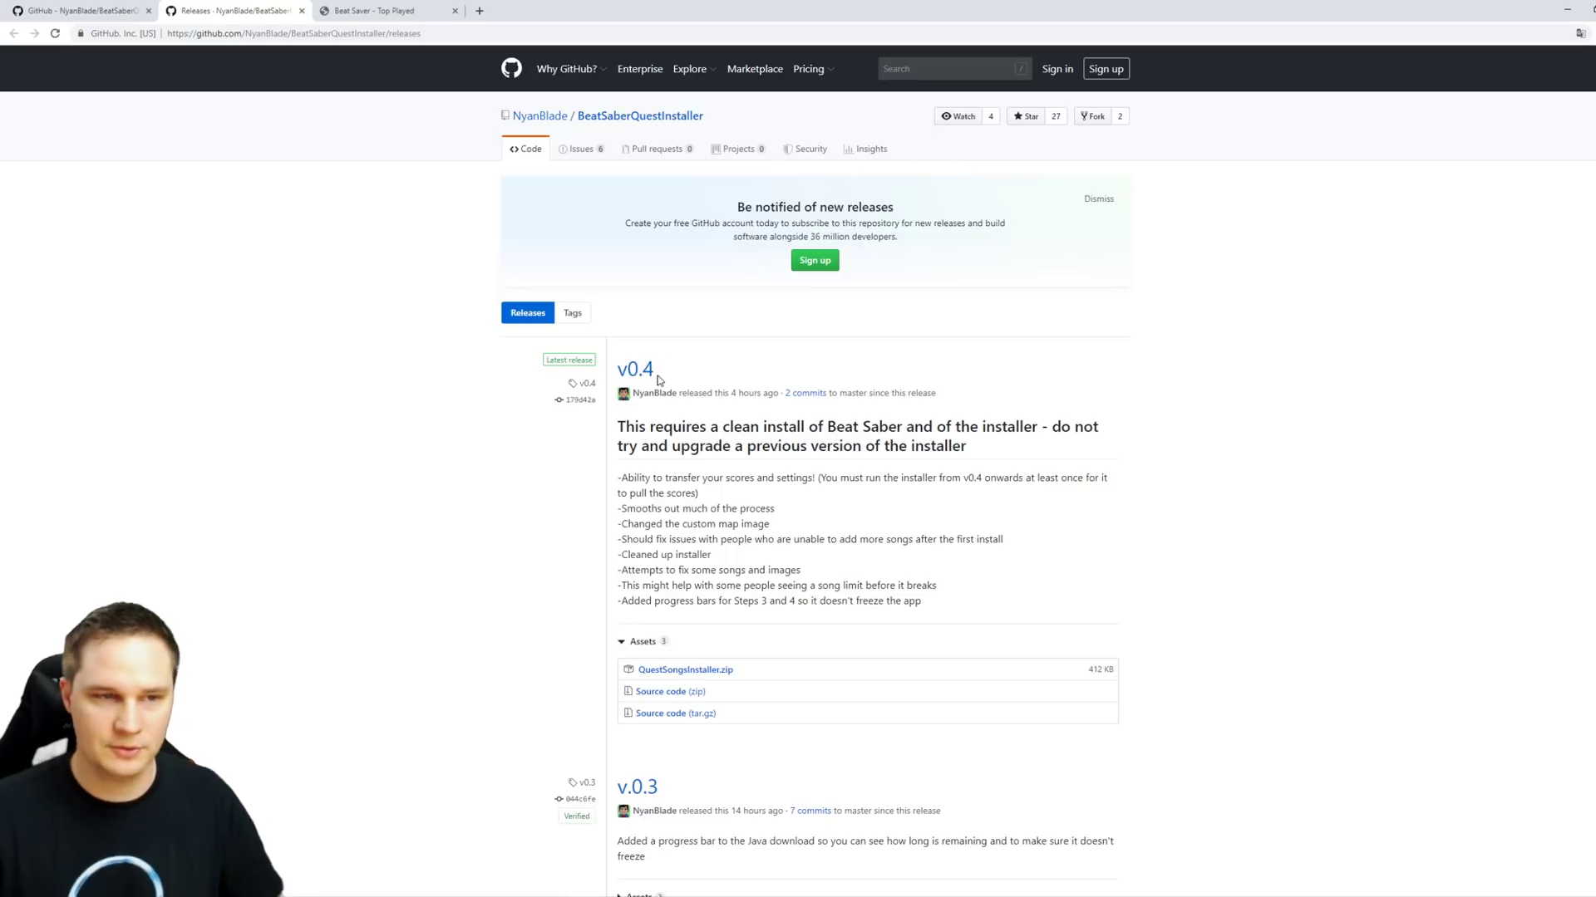
scroll(664, 499, down, 2)
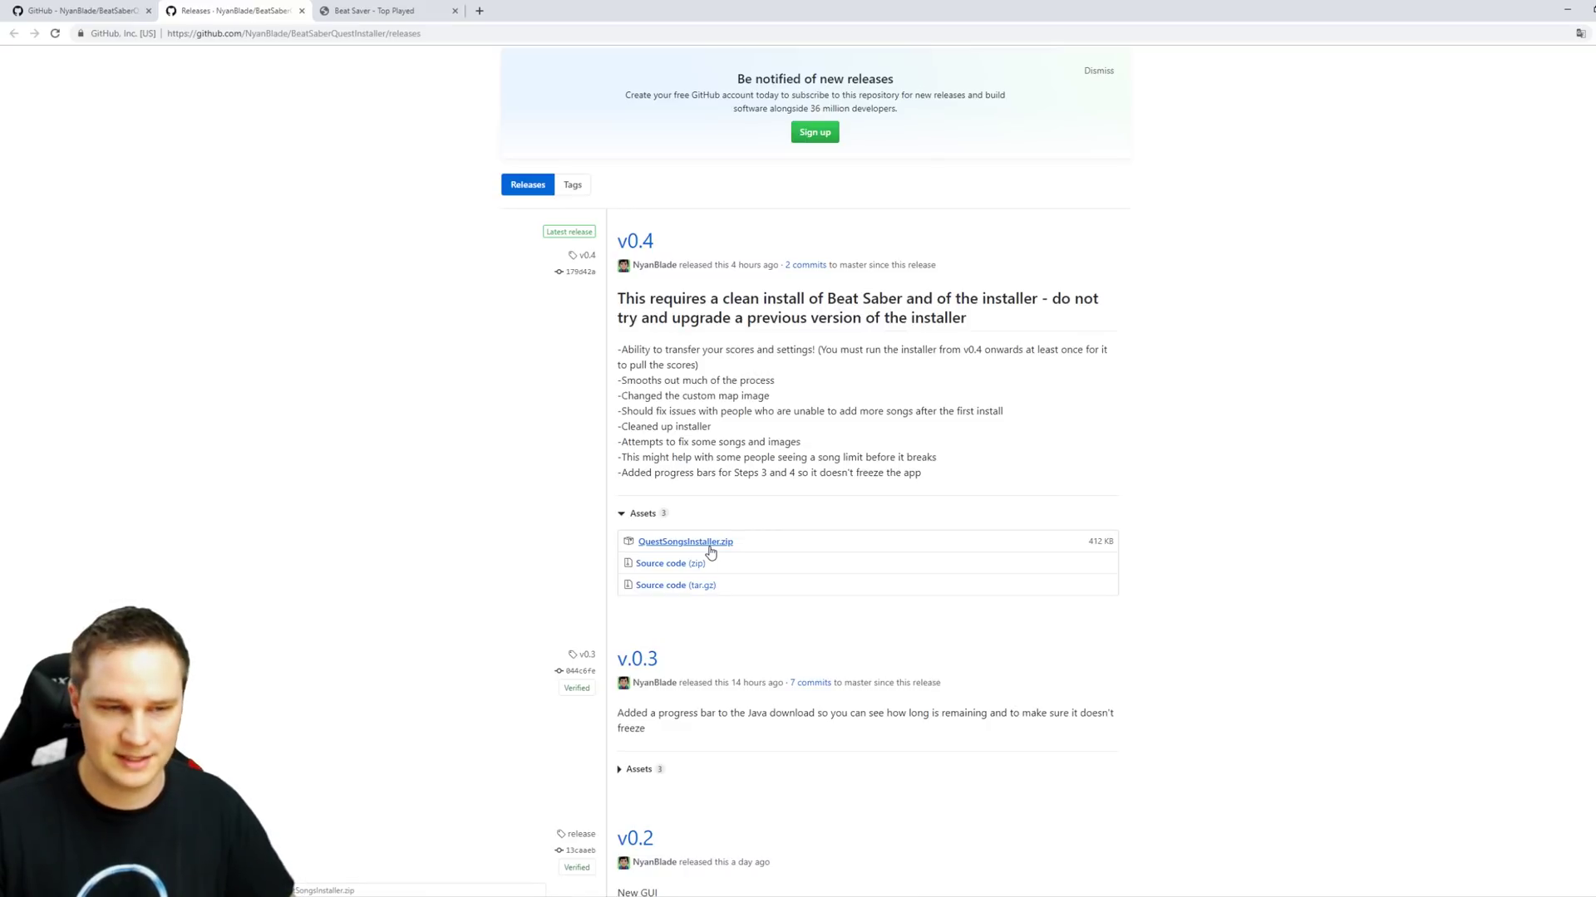
click(692, 549)
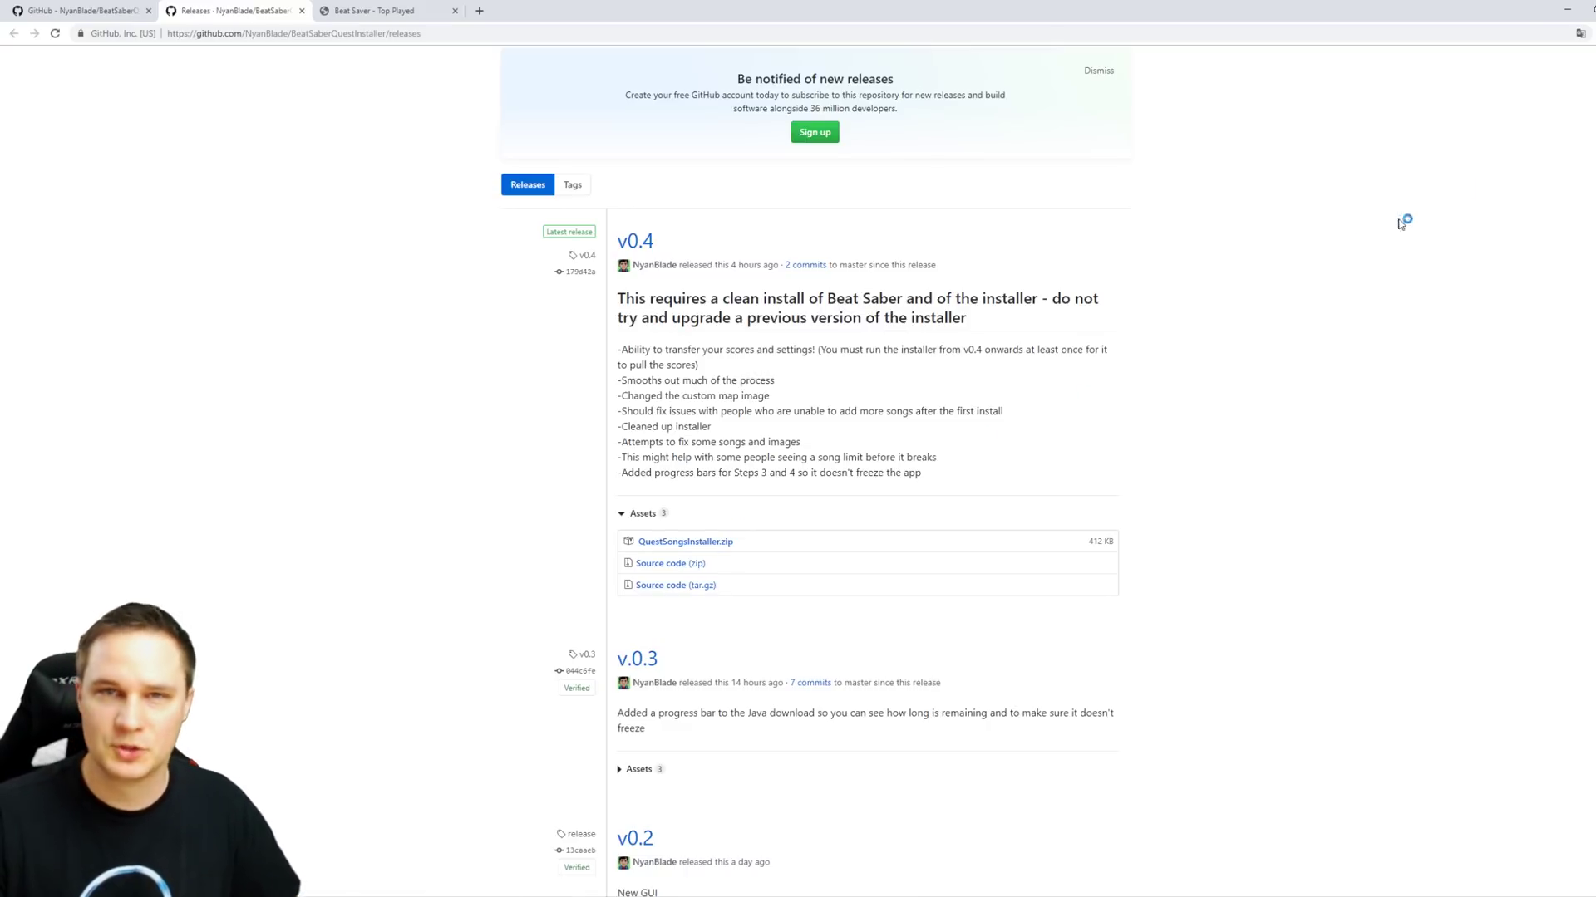
Step: Open the desktop's QuestSongsInstaller folder, showing QuestSongsInstaller.exe, dist, java and jdk-11.0.2.zip
click(1564, 8)
drag(802, 234, 880, 250)
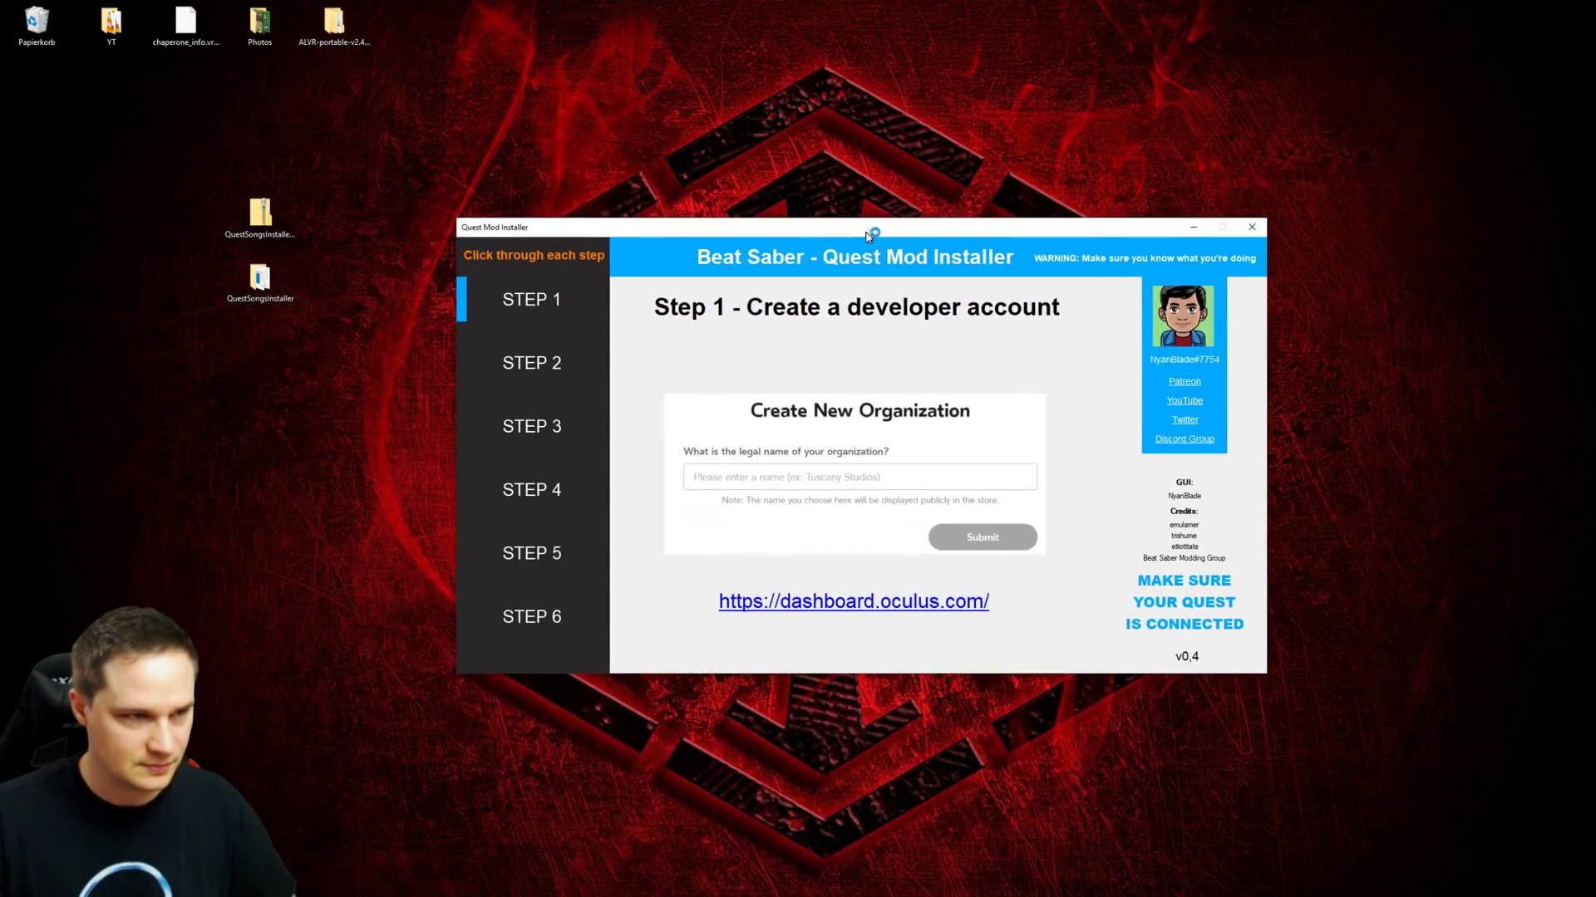
click(261, 220)
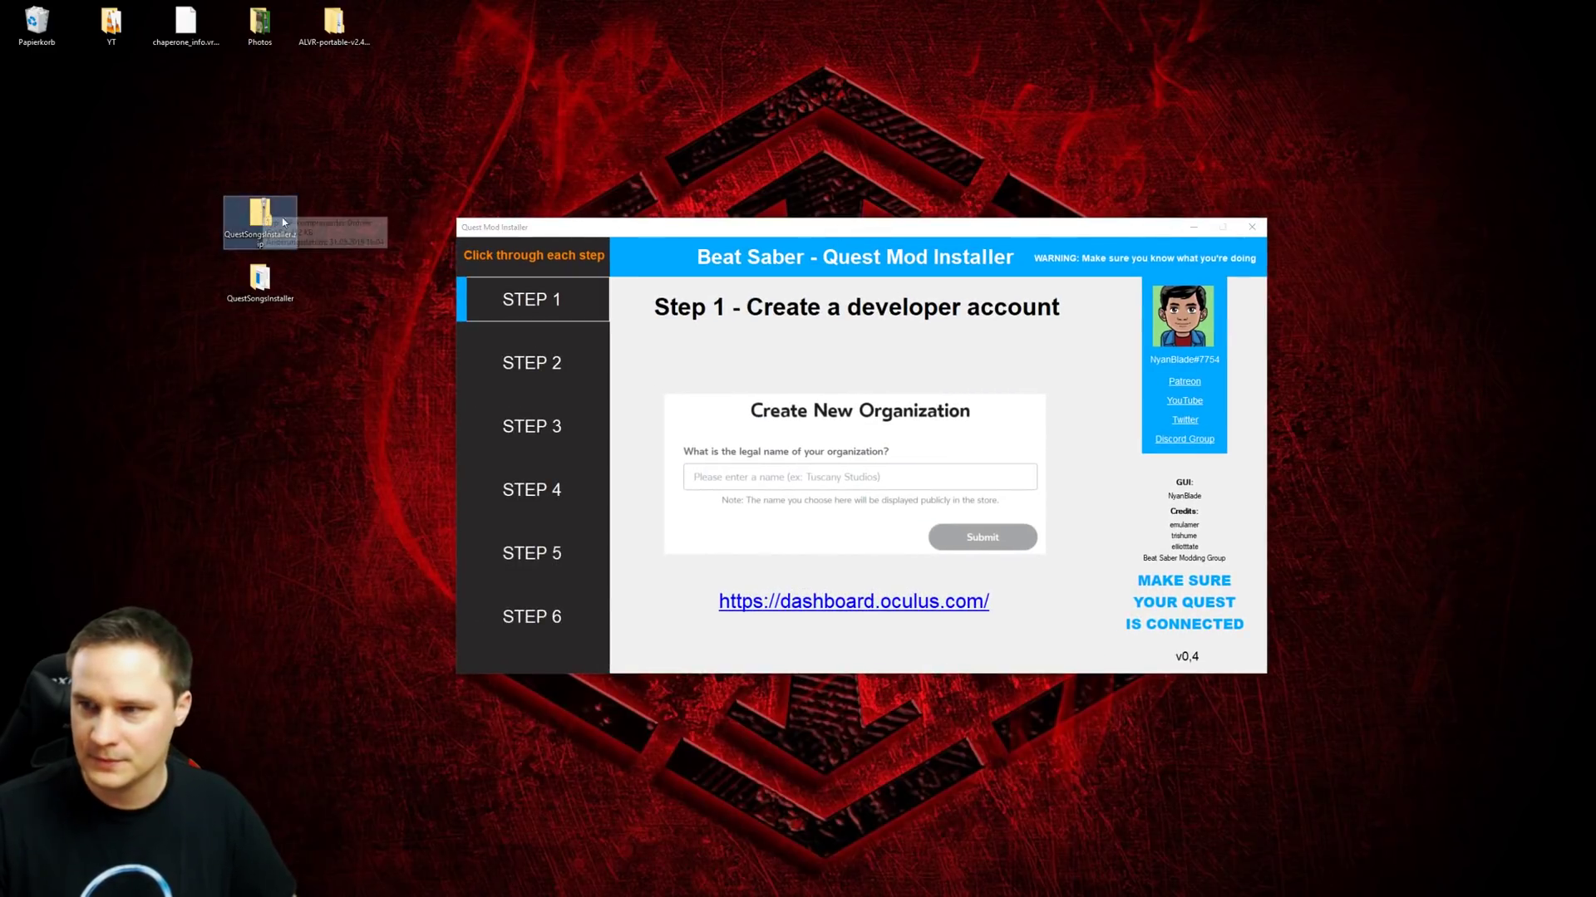
click(264, 277)
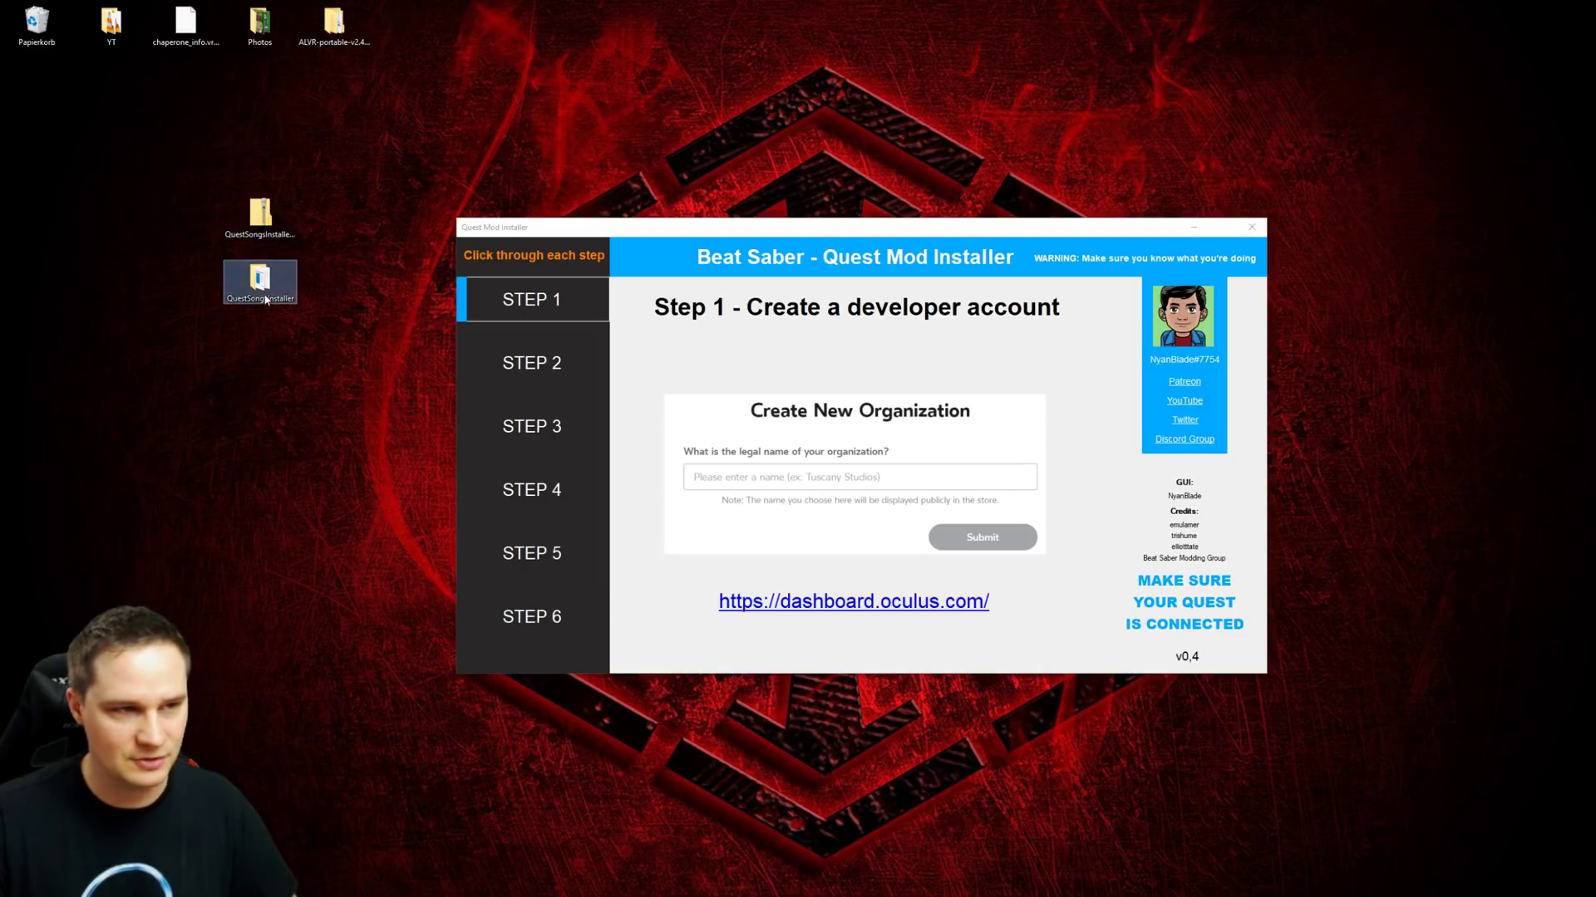
double_click(263, 285)
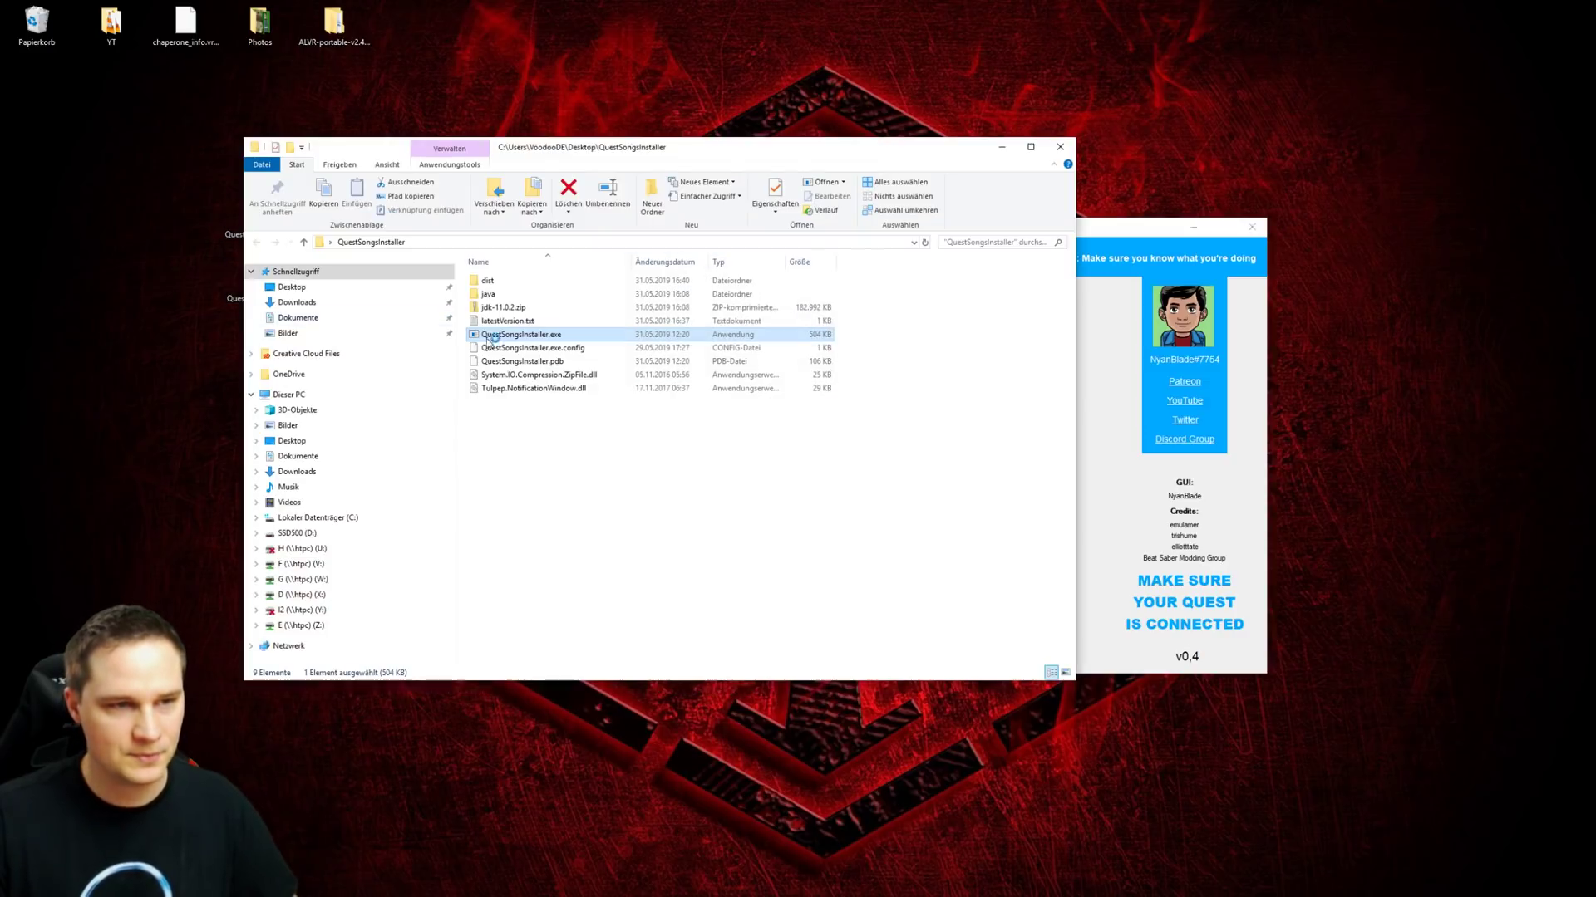
click(561, 490)
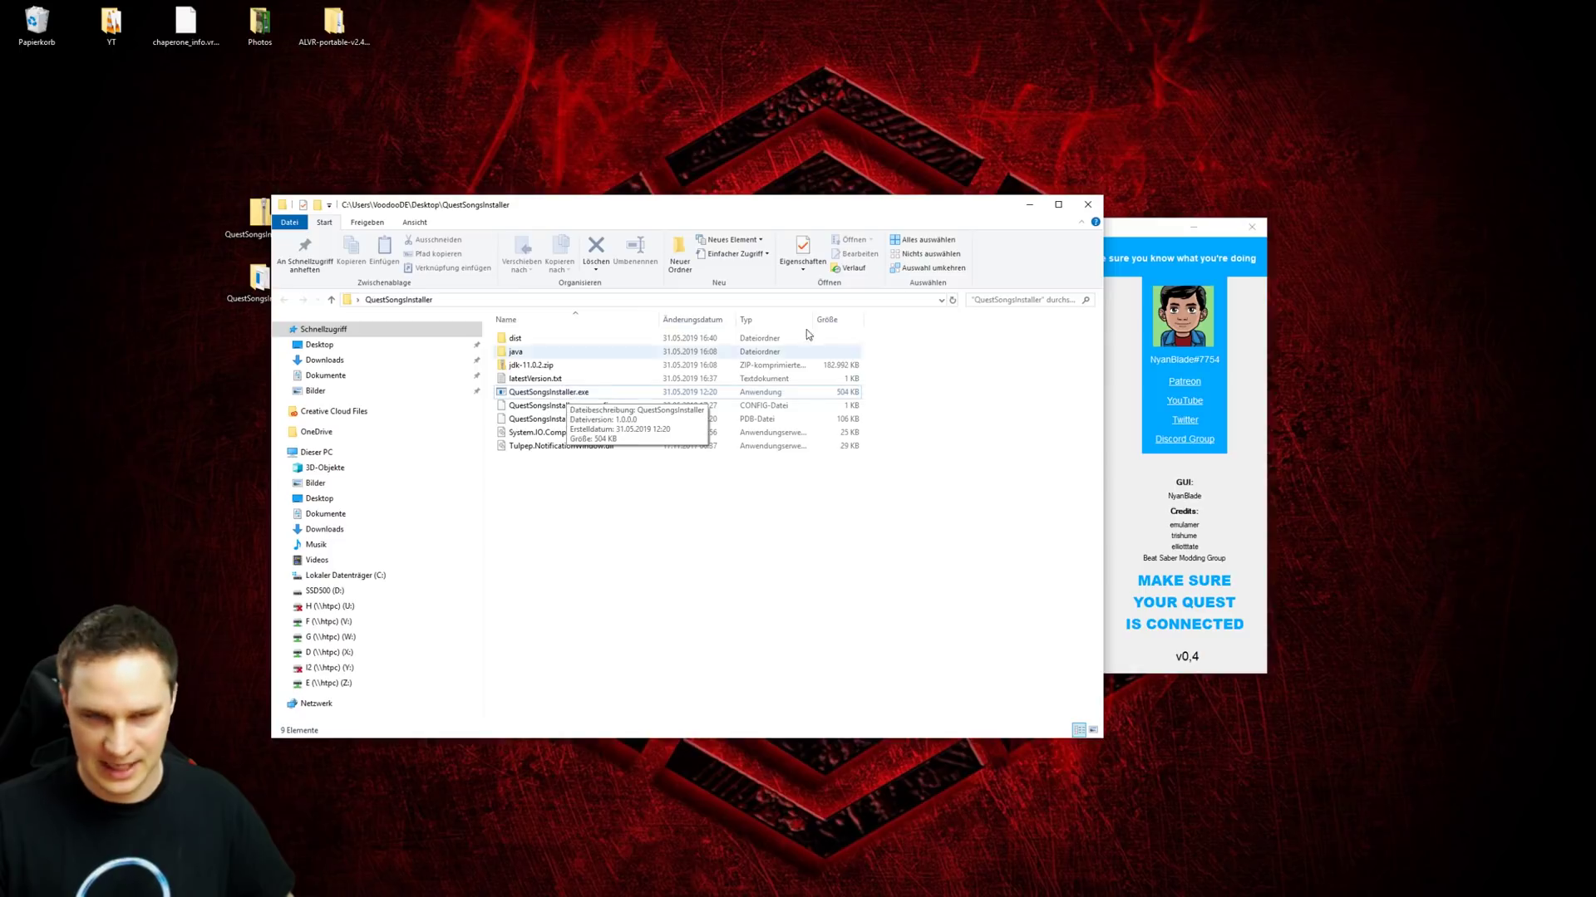
Step: Close the folder window and show Step 2, Activate Developer Mode, in the installer
click(1085, 200)
drag(902, 226, 884, 217)
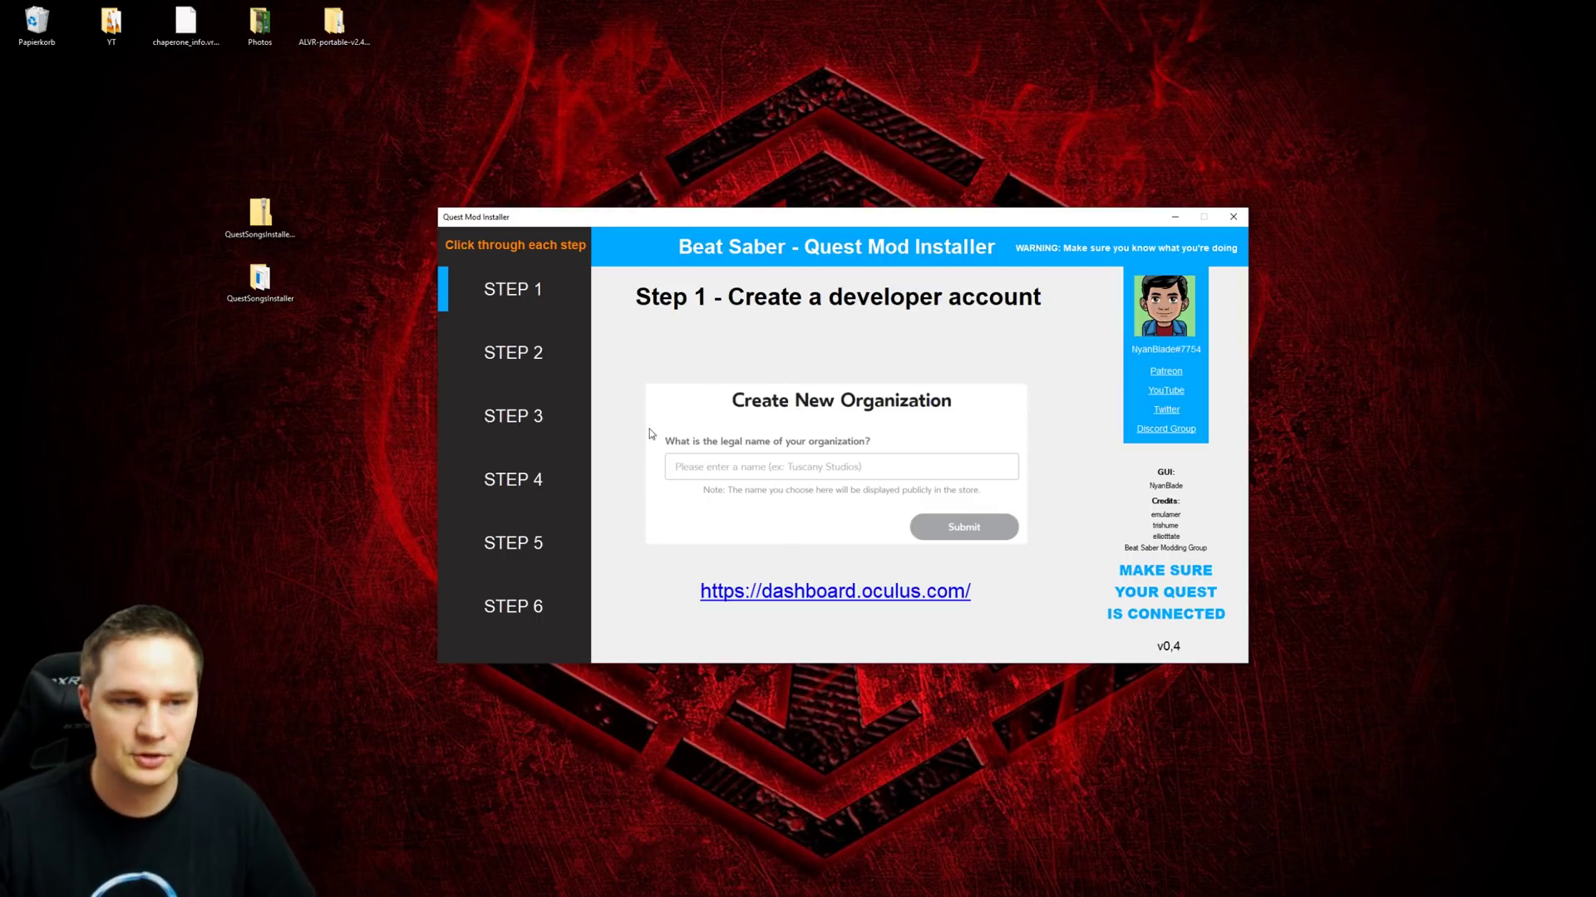
click(521, 358)
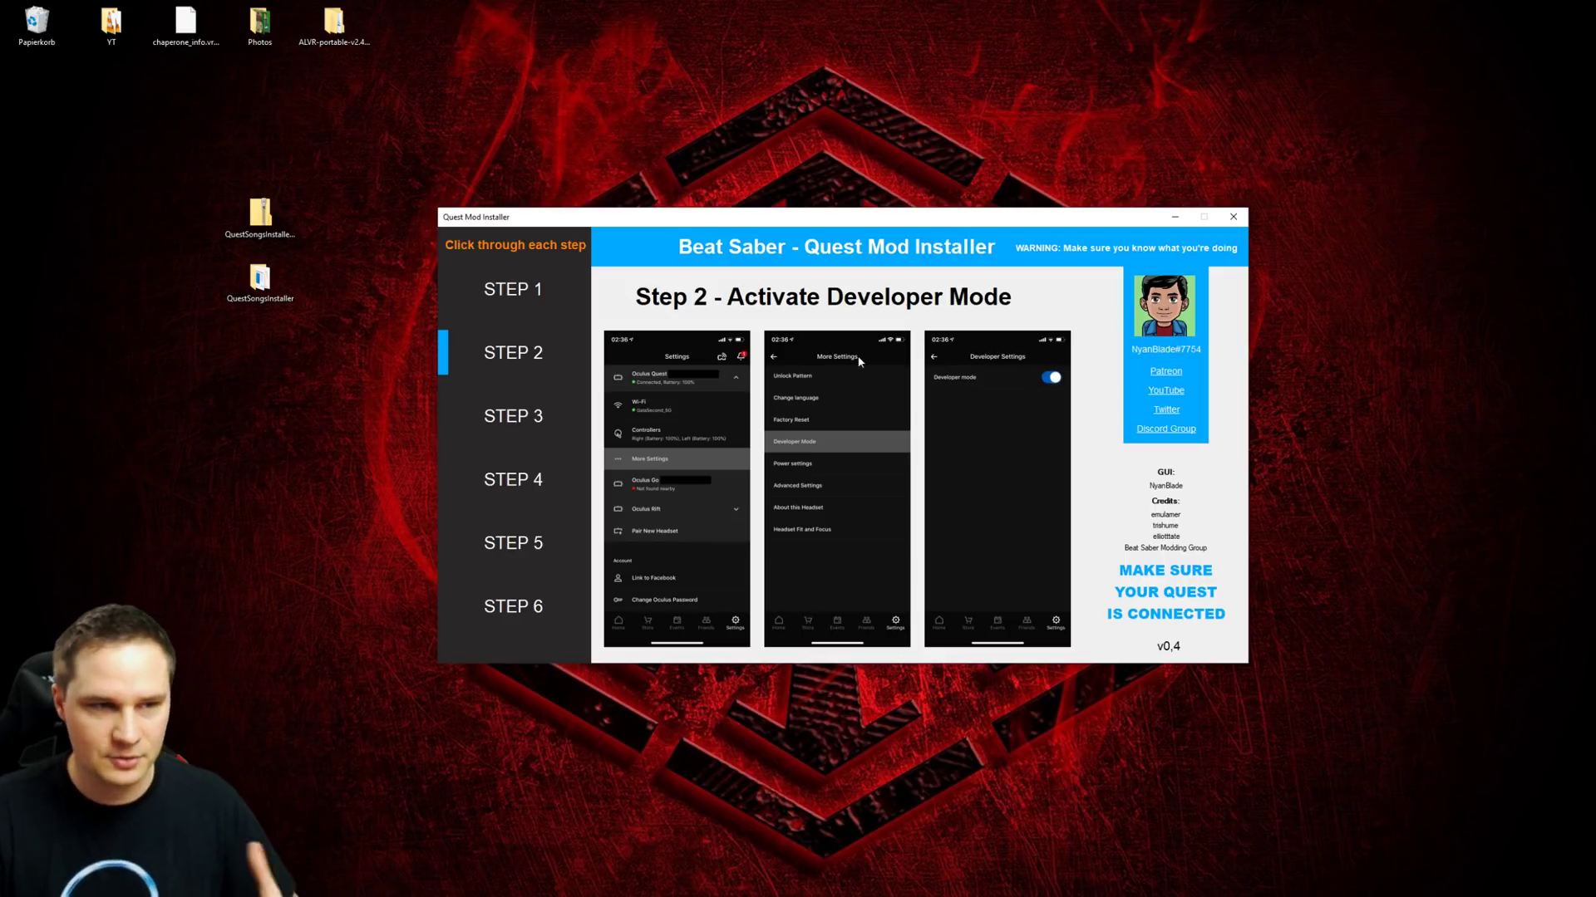
Step: Advance past Step 3 (Java) and Step 4 (dependencies) to Step 5 Download Songs
click(525, 424)
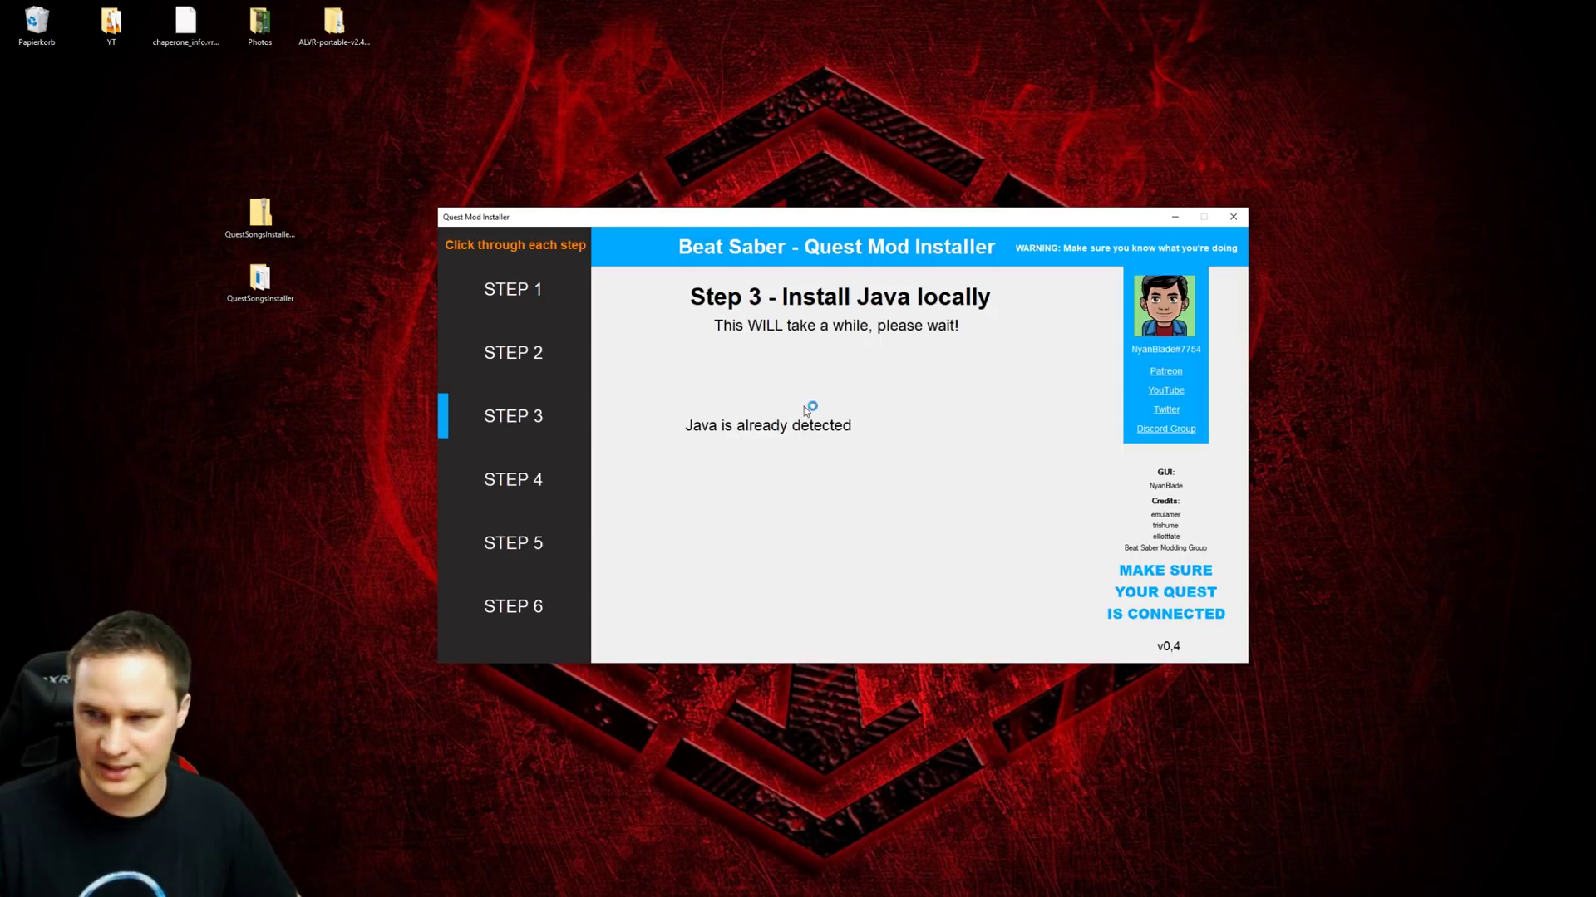
click(522, 489)
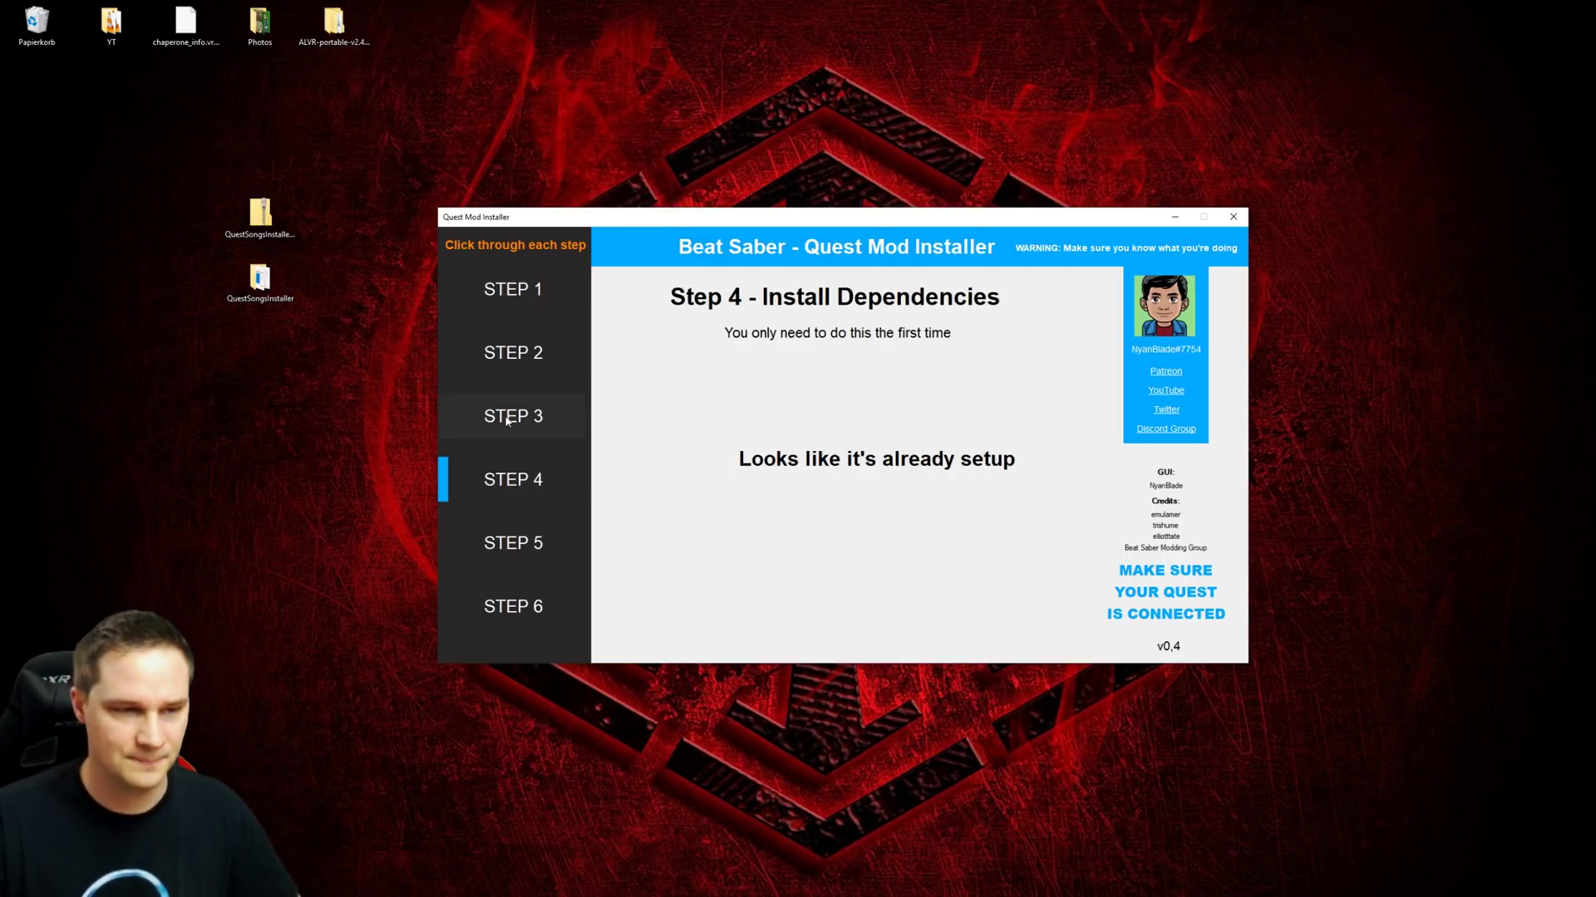
click(522, 549)
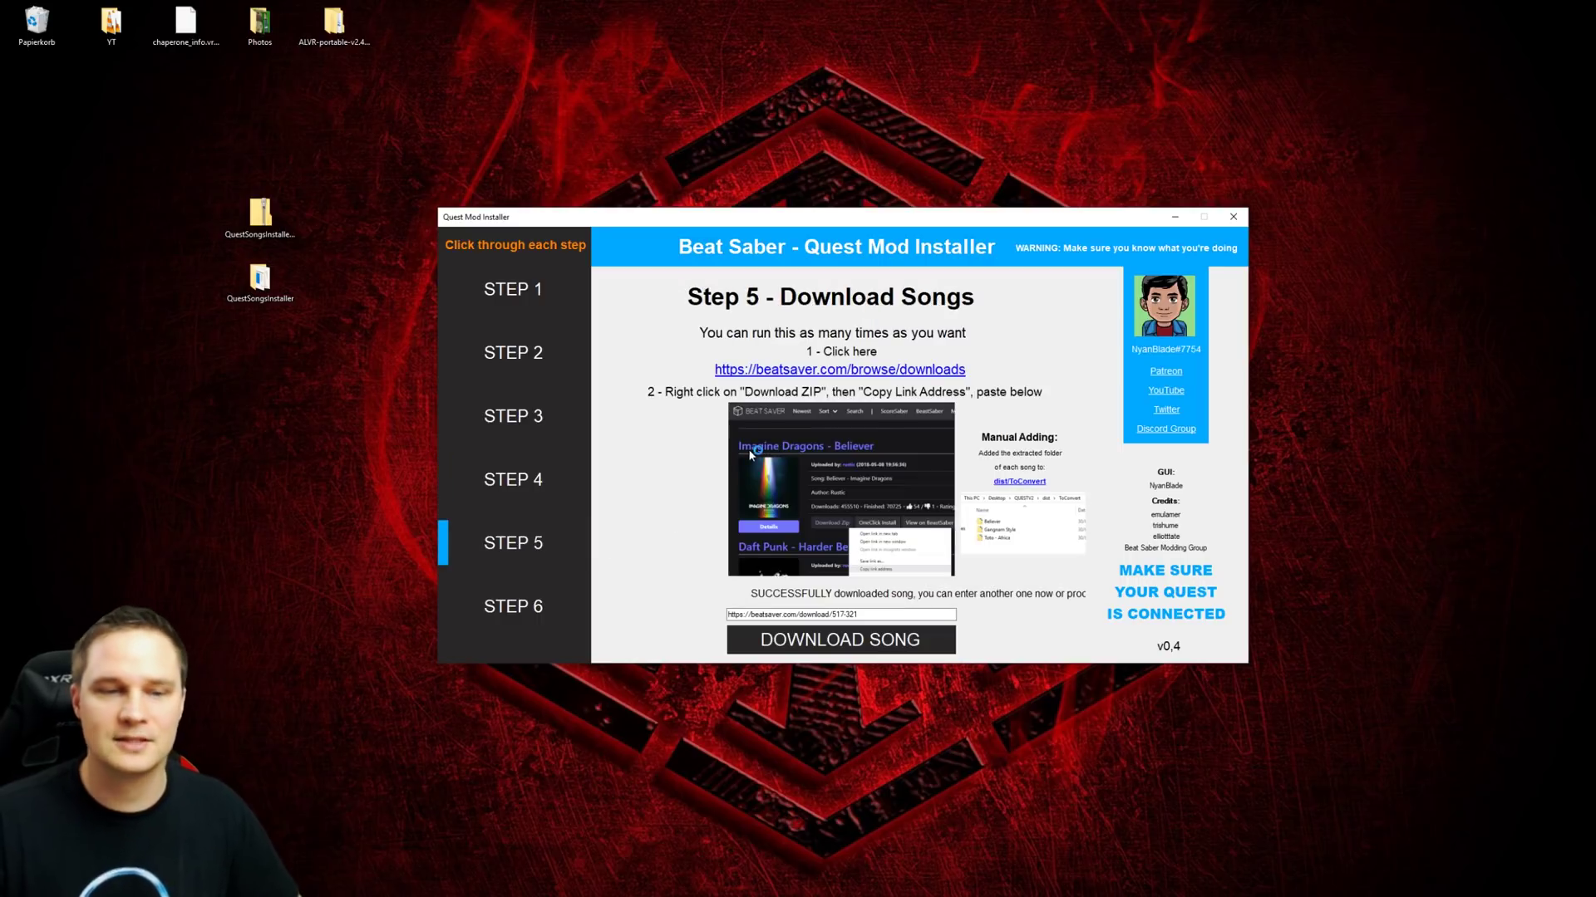
Step: Clear the old song link from the installer's field and open the Beat Saver songs page
triple_click(873, 614)
key(BackSpace)
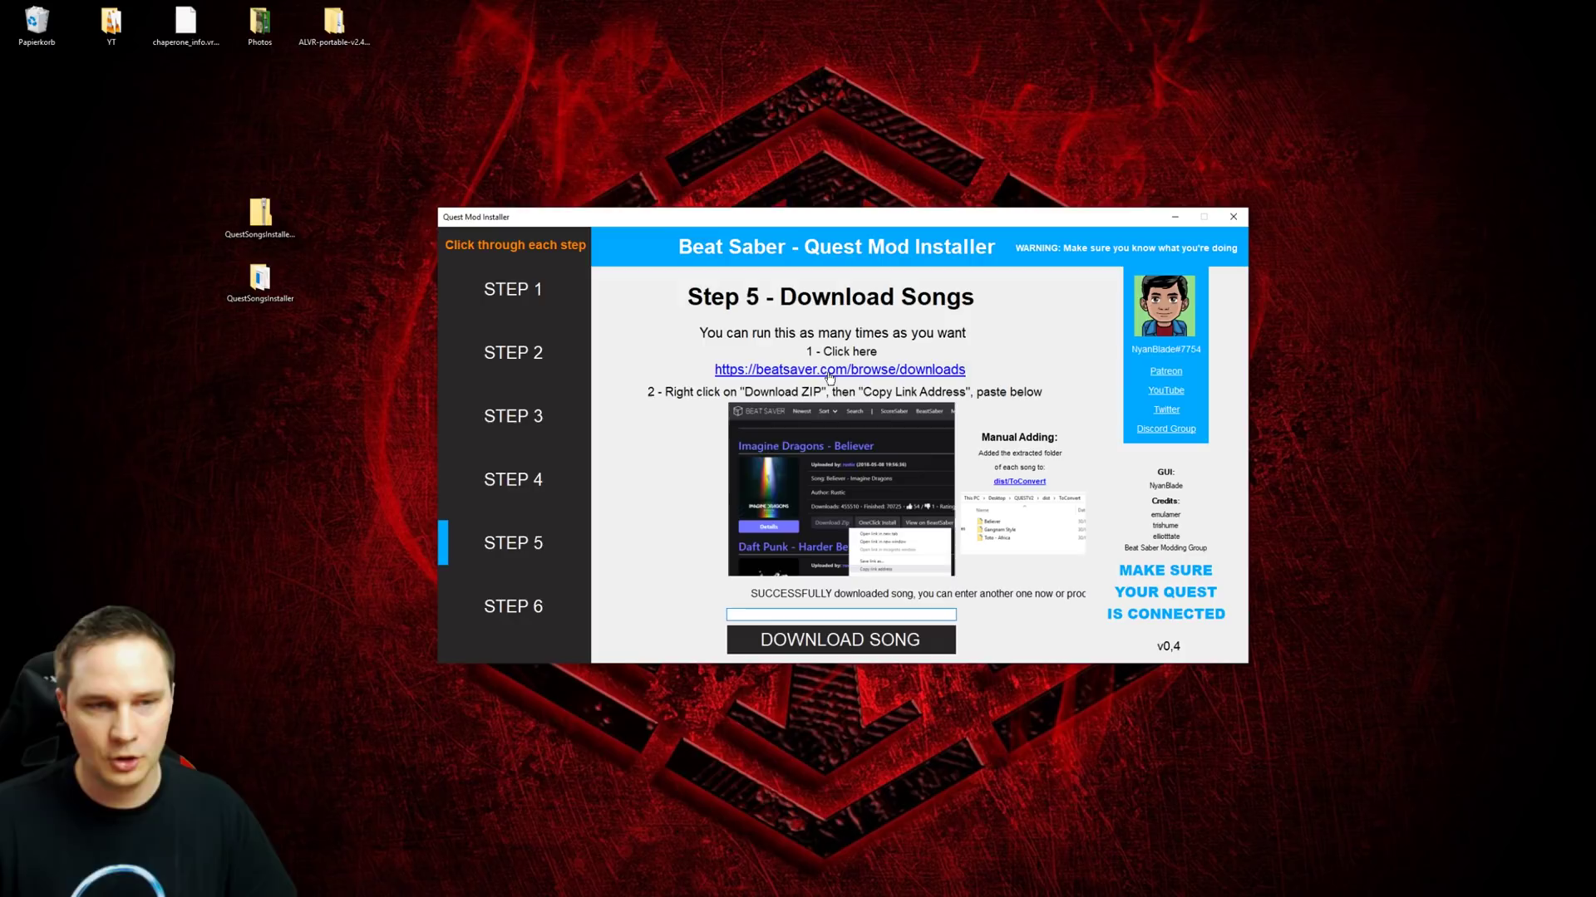
click(798, 375)
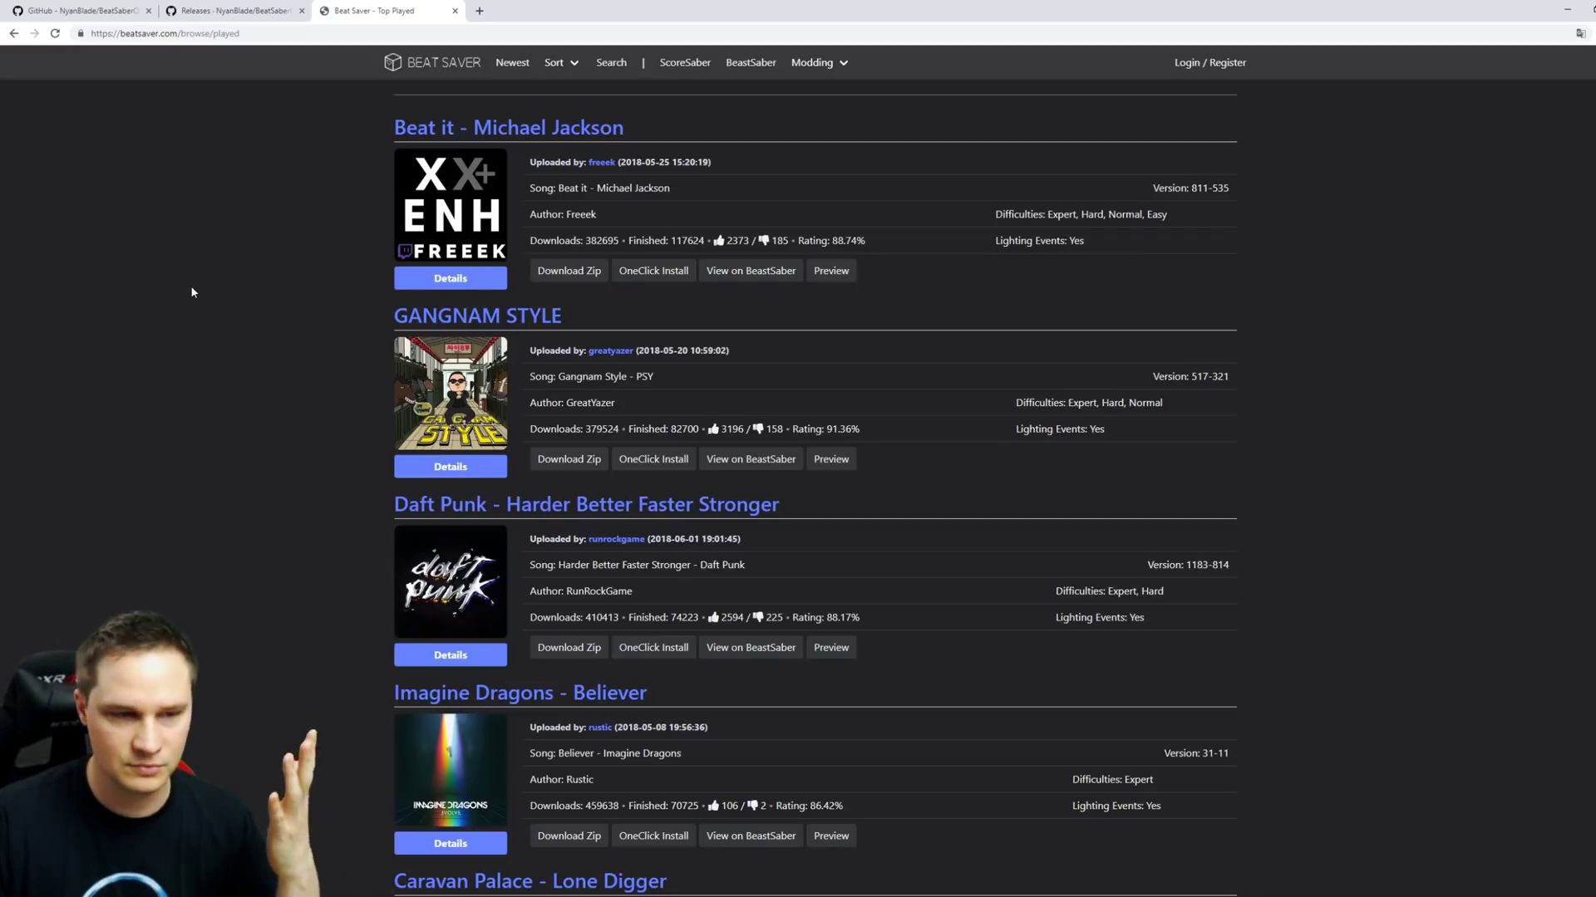
Step: Copy the Download Zip link address for Blue - Eiffel 65 (KZY Factory Remix)
scroll(398, 315, down, 15)
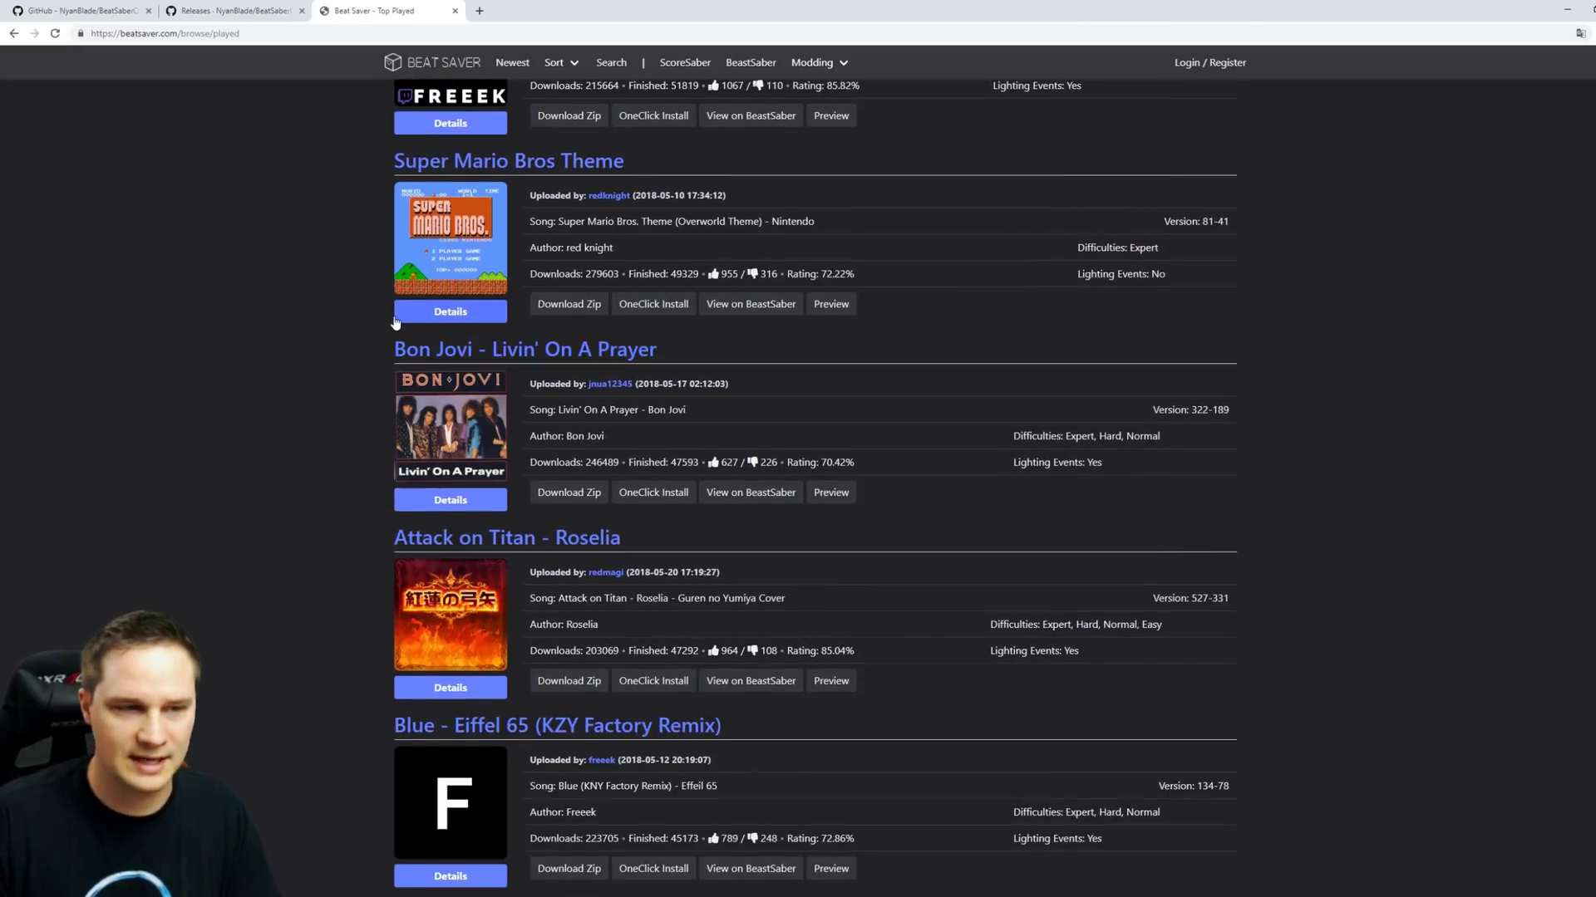
scroll(286, 287, down, 5)
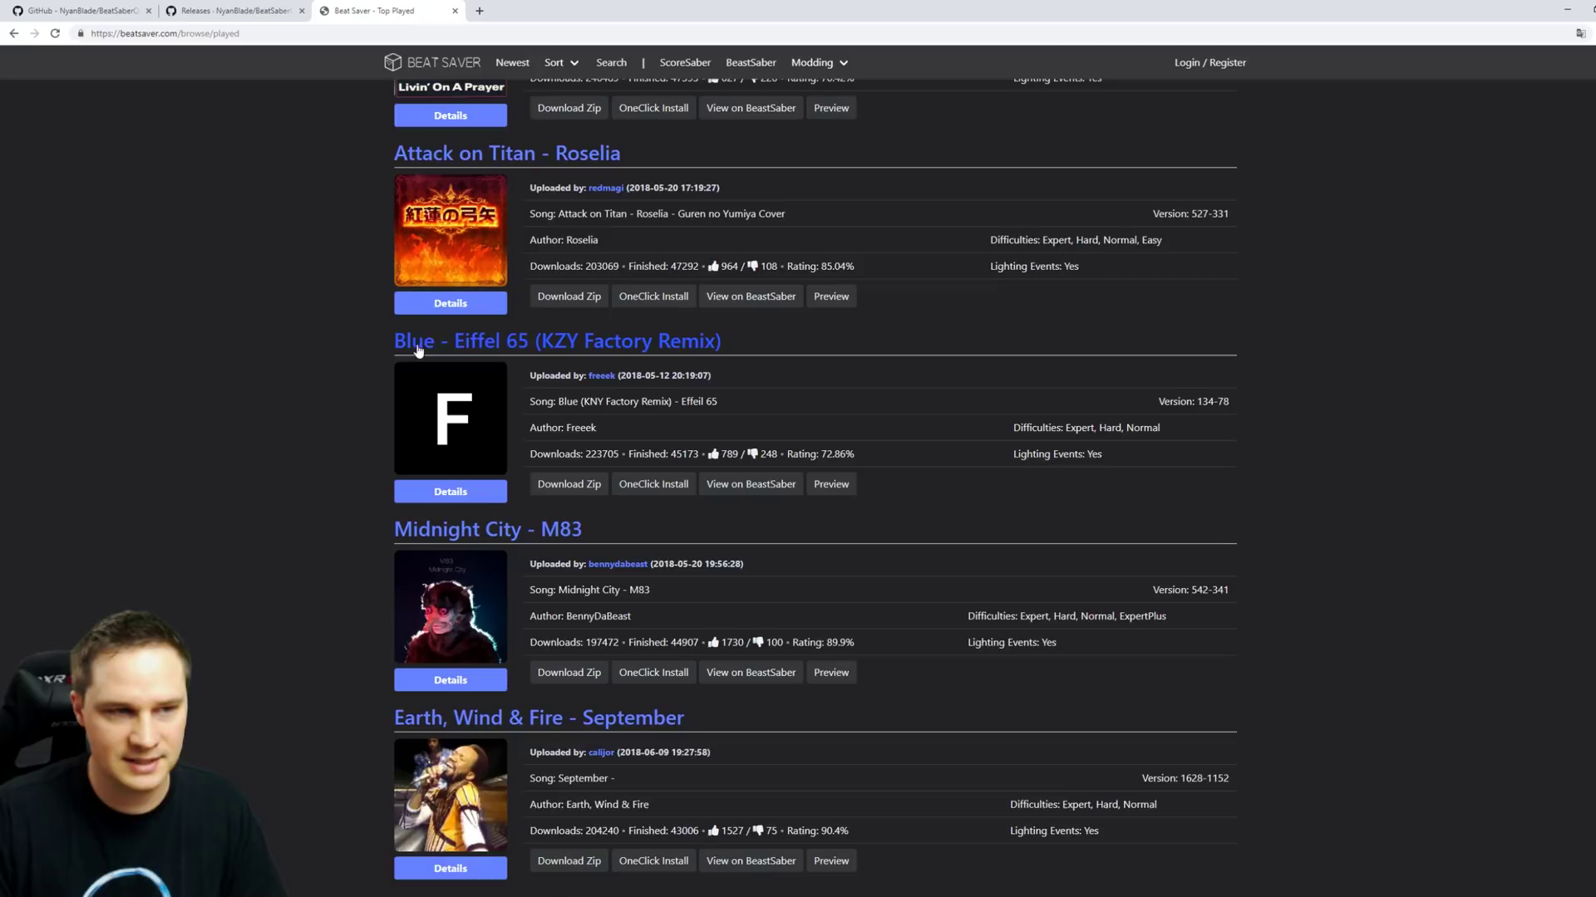
click(569, 489)
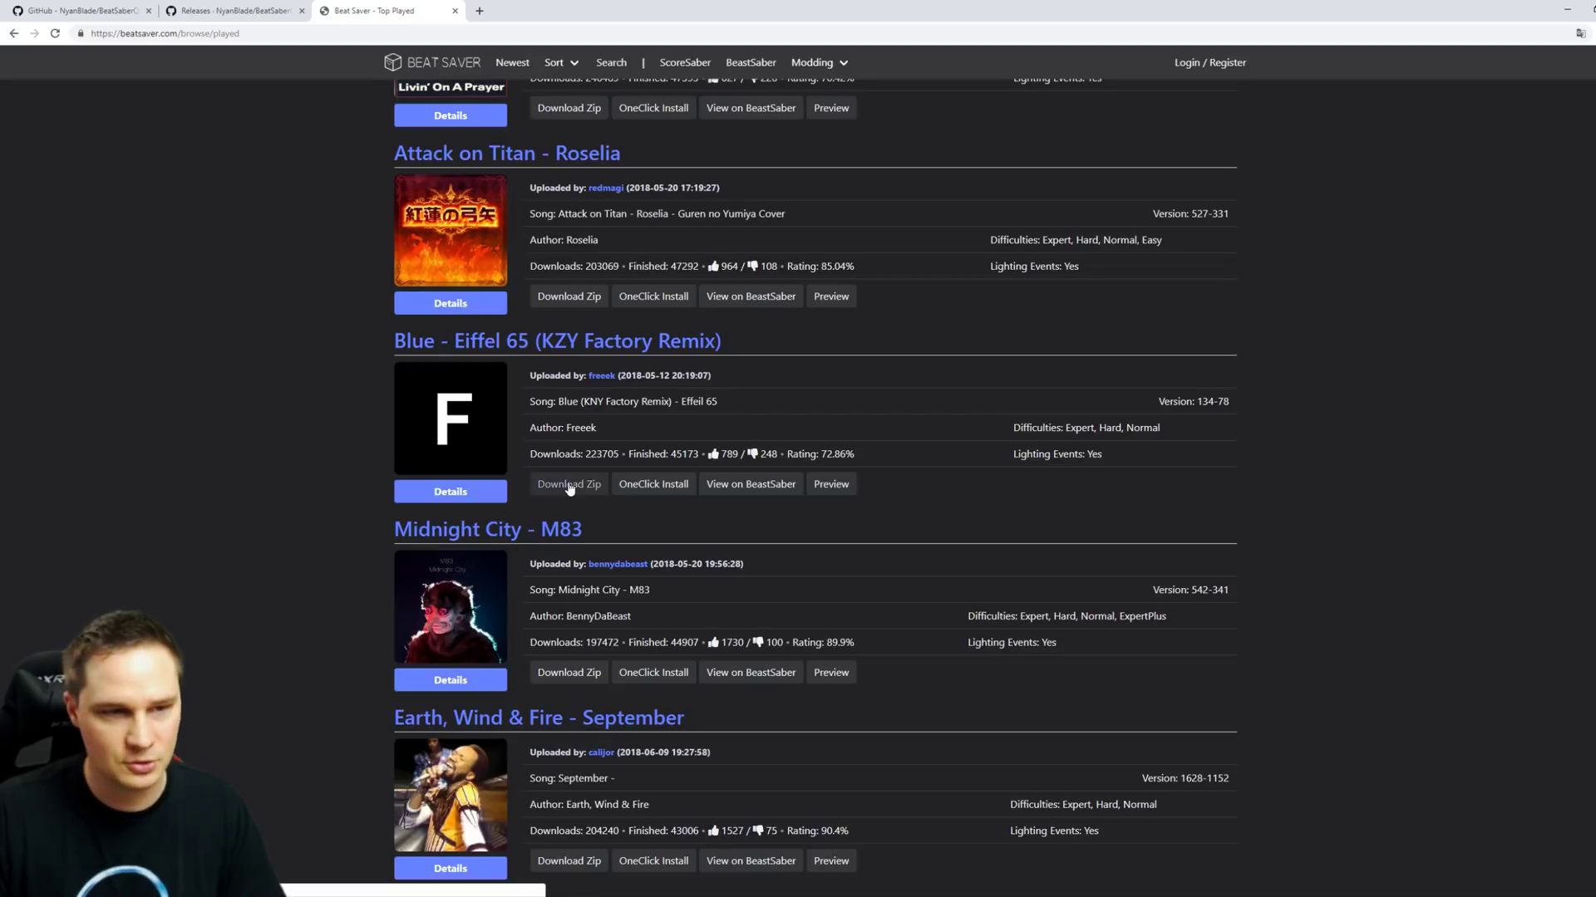
right_click(569, 488)
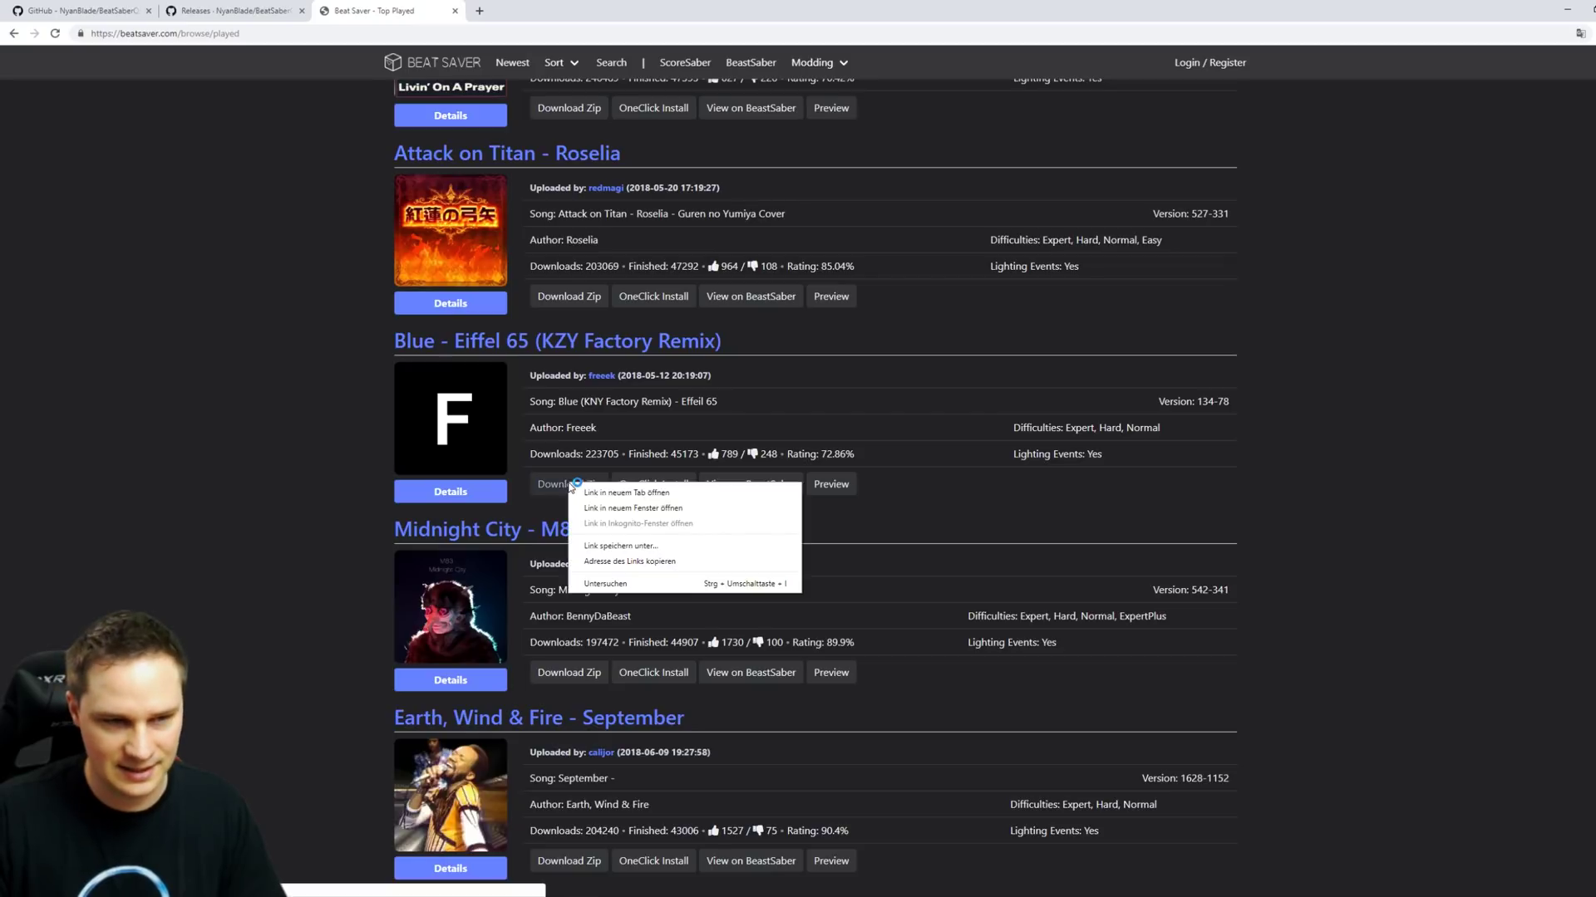
click(634, 562)
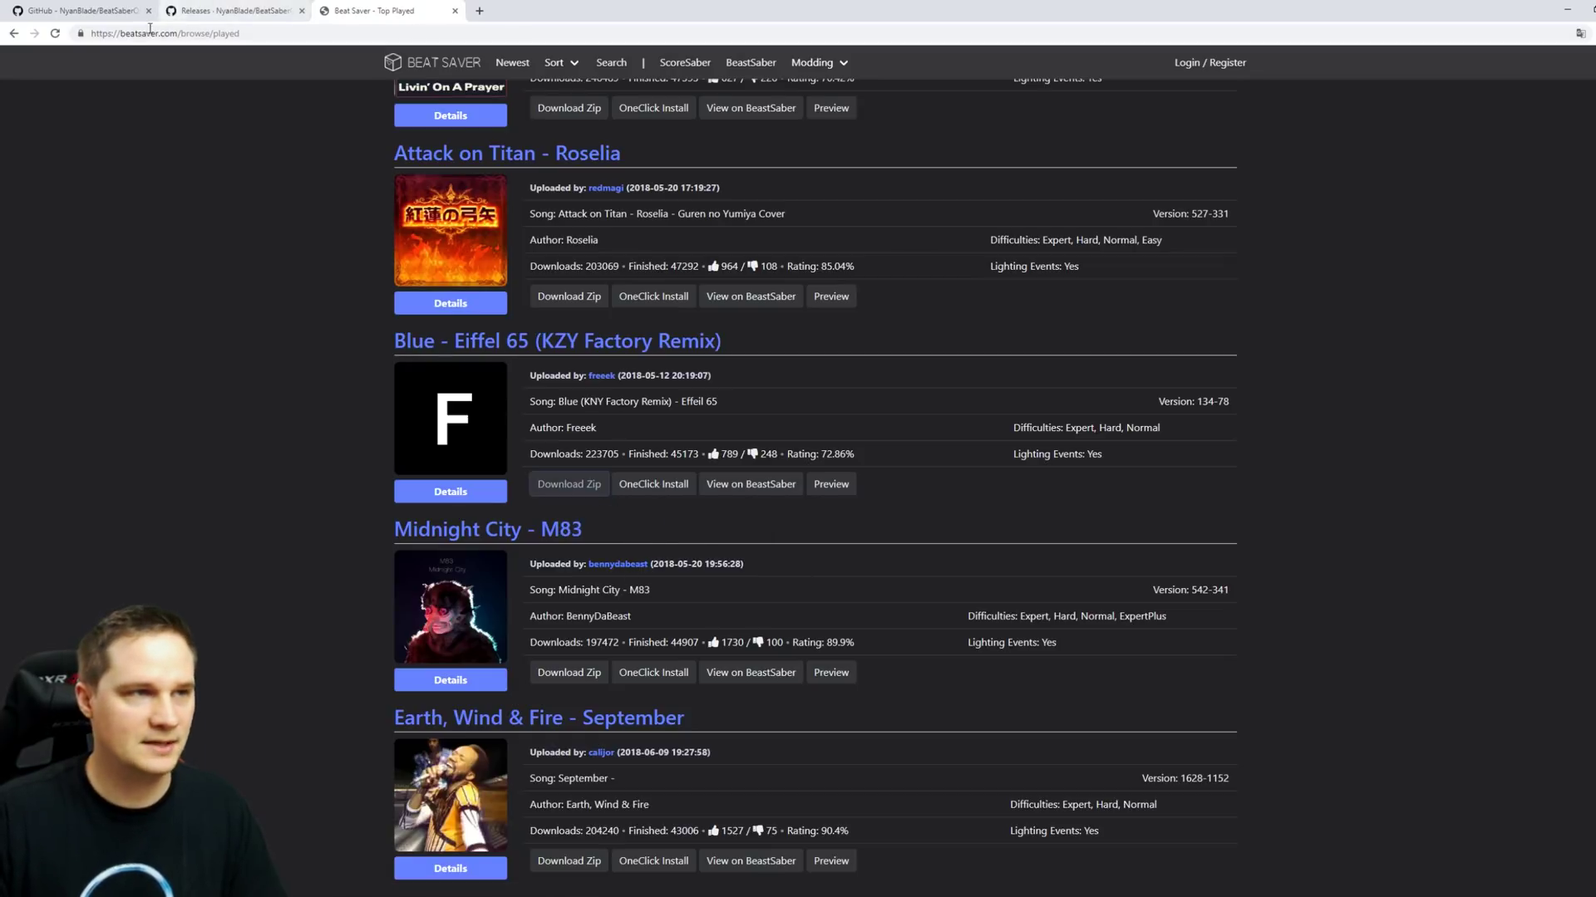
Step: Paste the Blue - Eiffel 65 link (beatsaver.com/download/134-78) into the song field and download it
click(1567, 10)
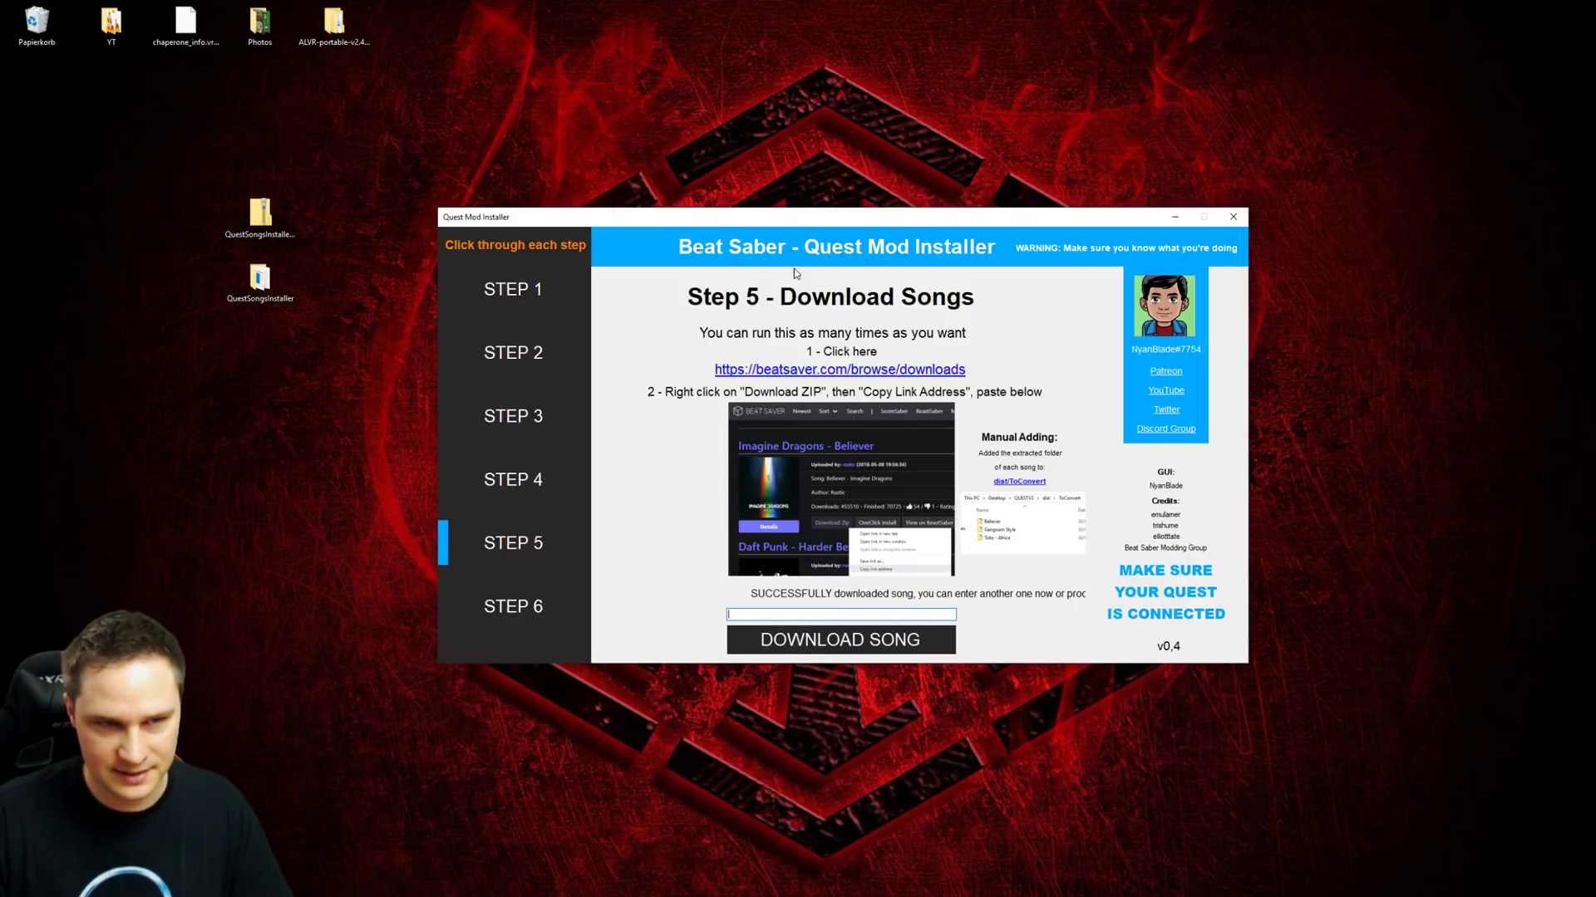
drag(782, 226, 747, 231)
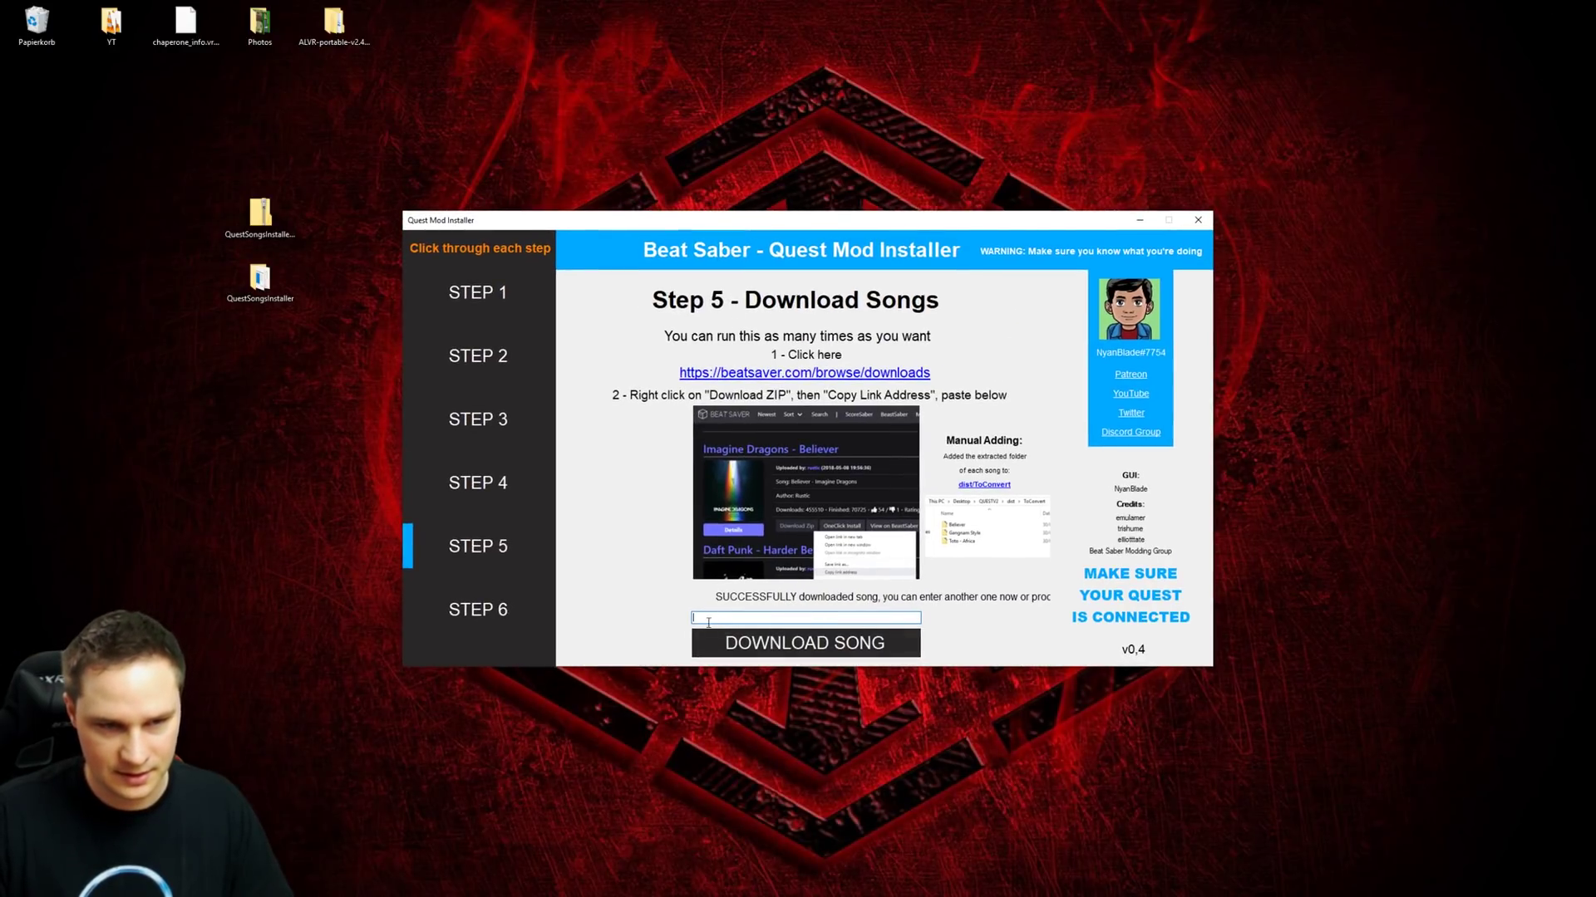
text(https://beatsaver.com/download/134-78)
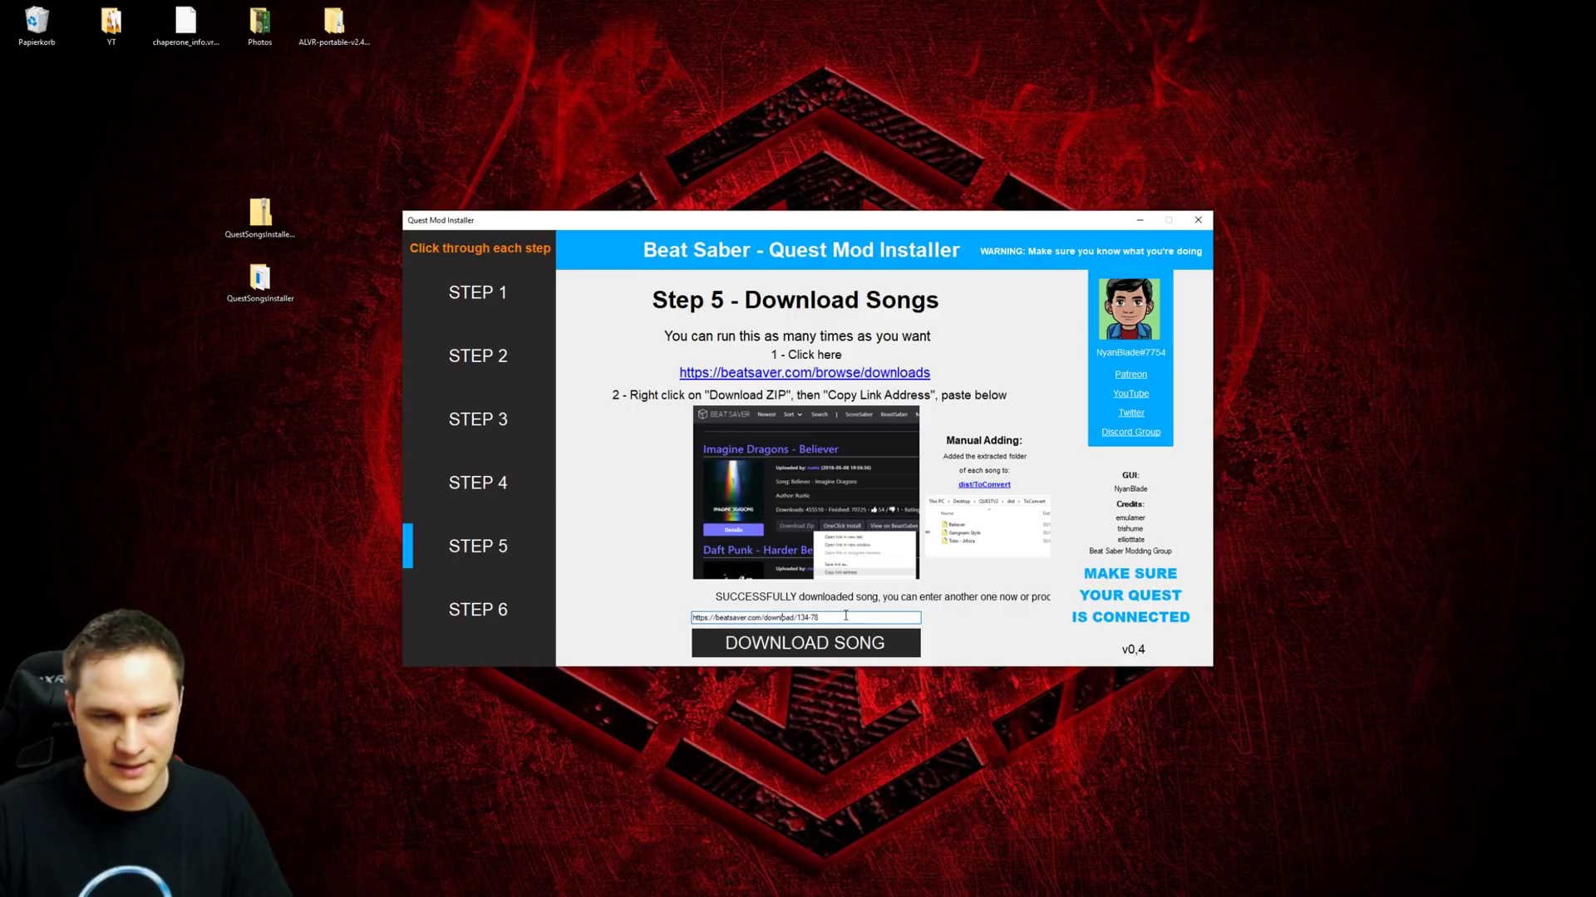
drag(823, 617, 679, 619)
click(809, 616)
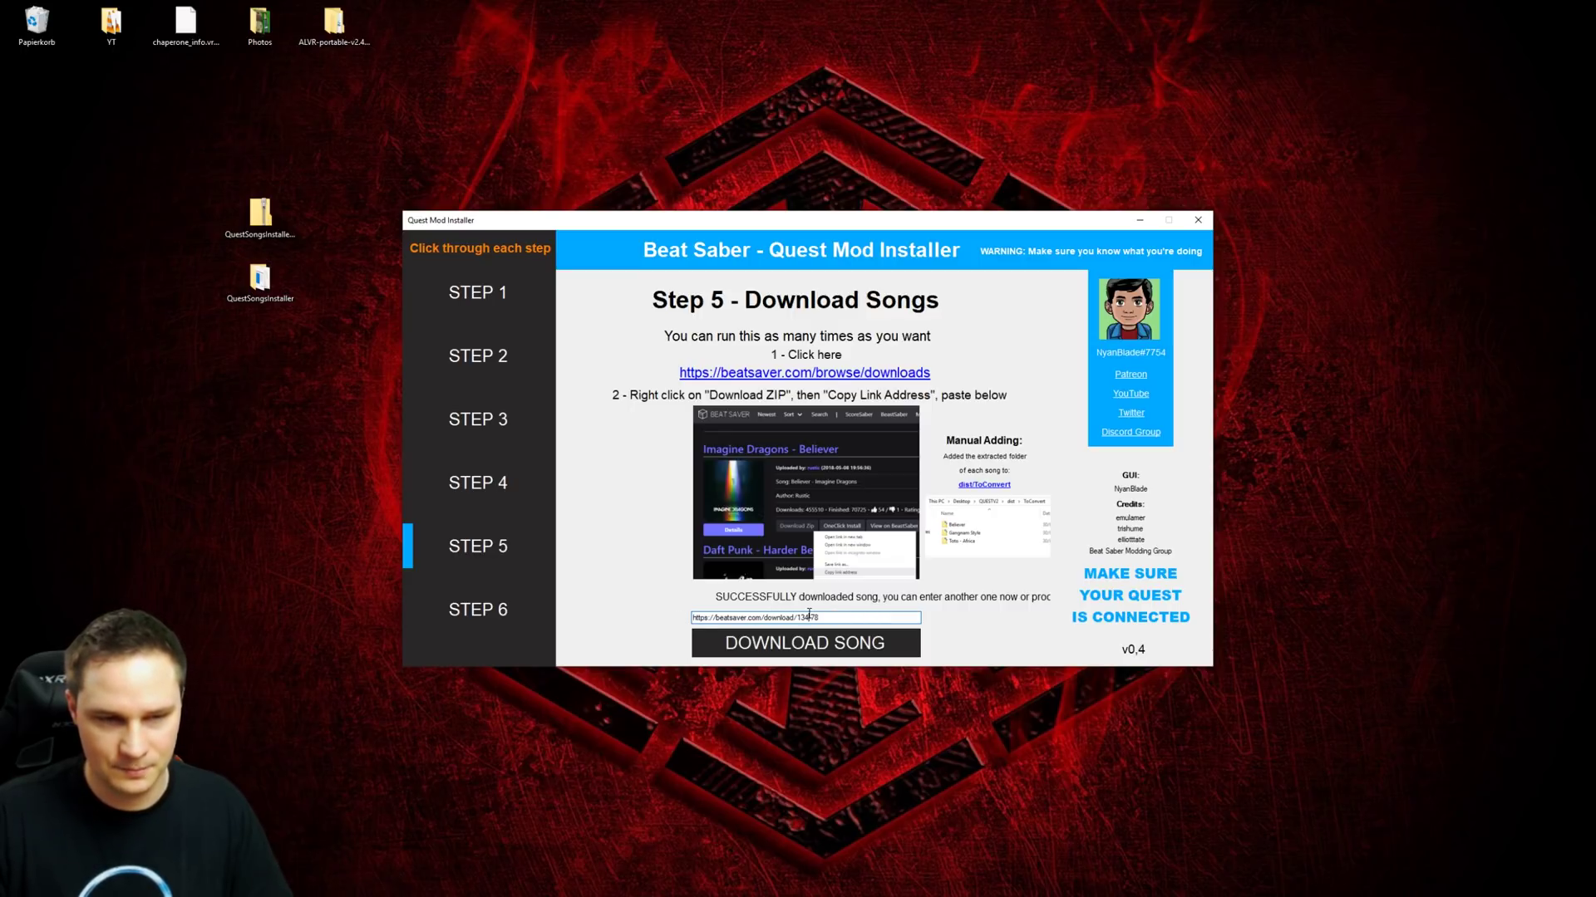
click(851, 616)
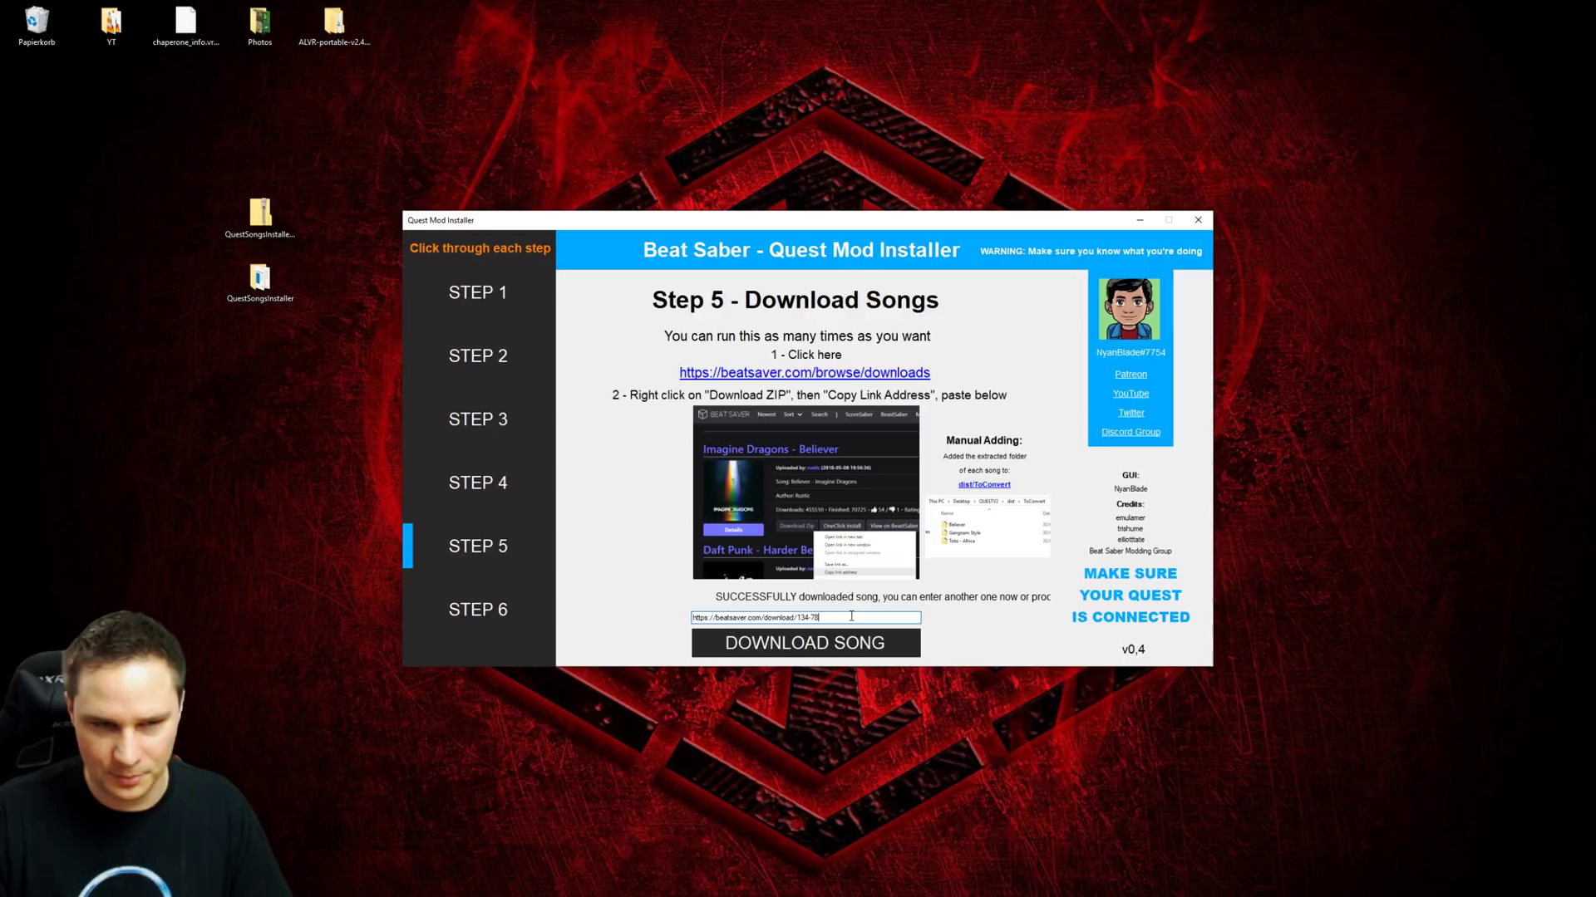
click(819, 647)
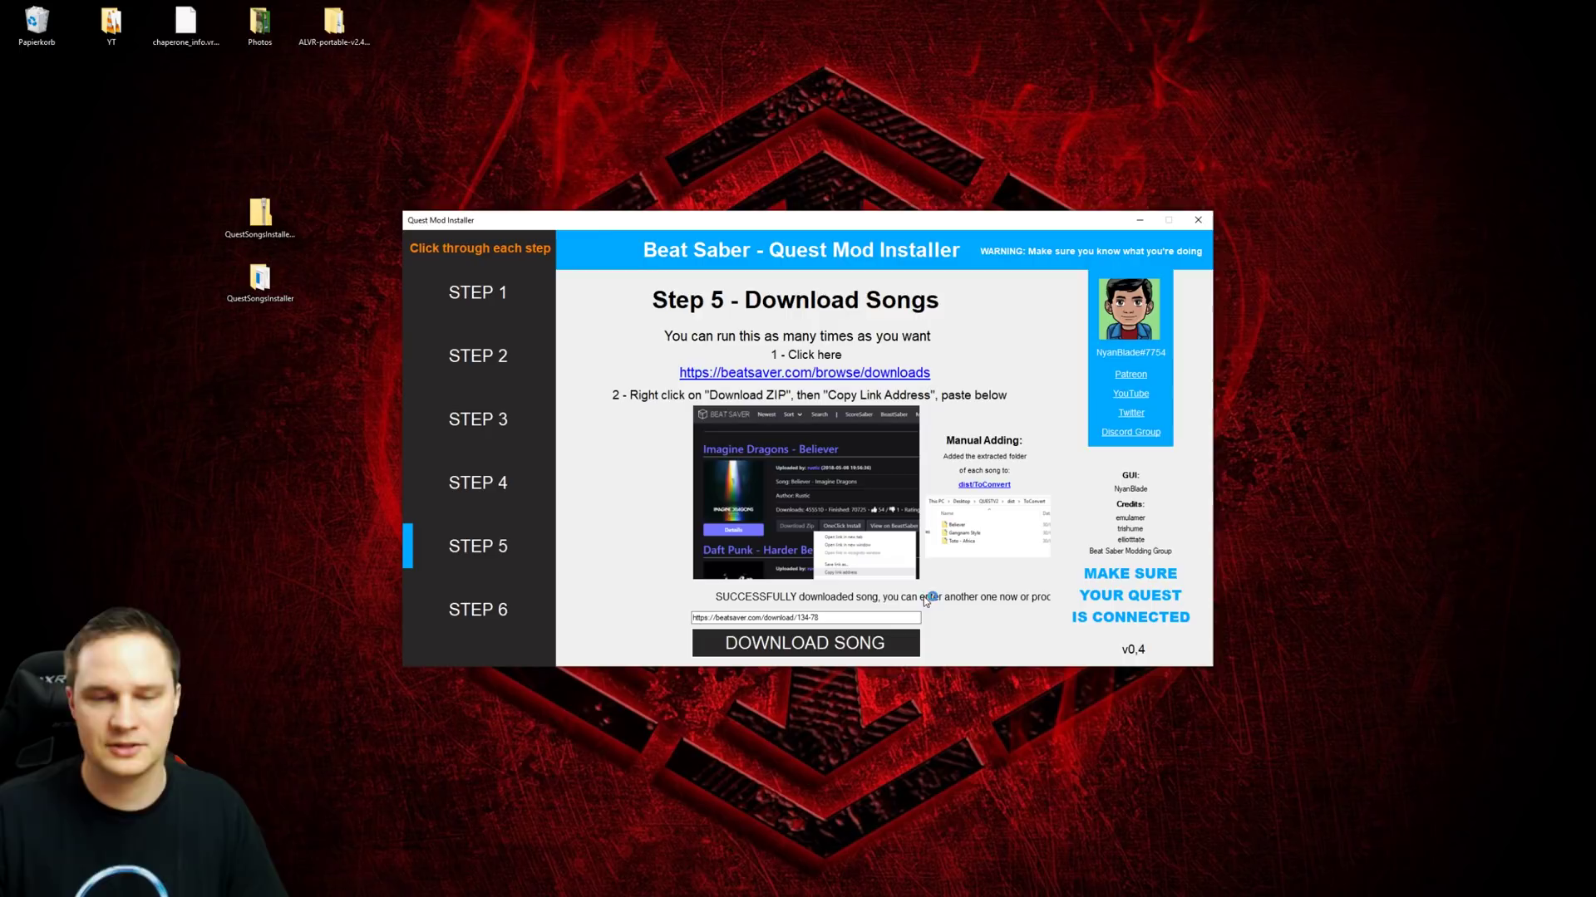
Step: Copy the Download Zip link address for a-ha - Take On Me from the Top Played list
click(532, 856)
scroll(582, 524, down, 5)
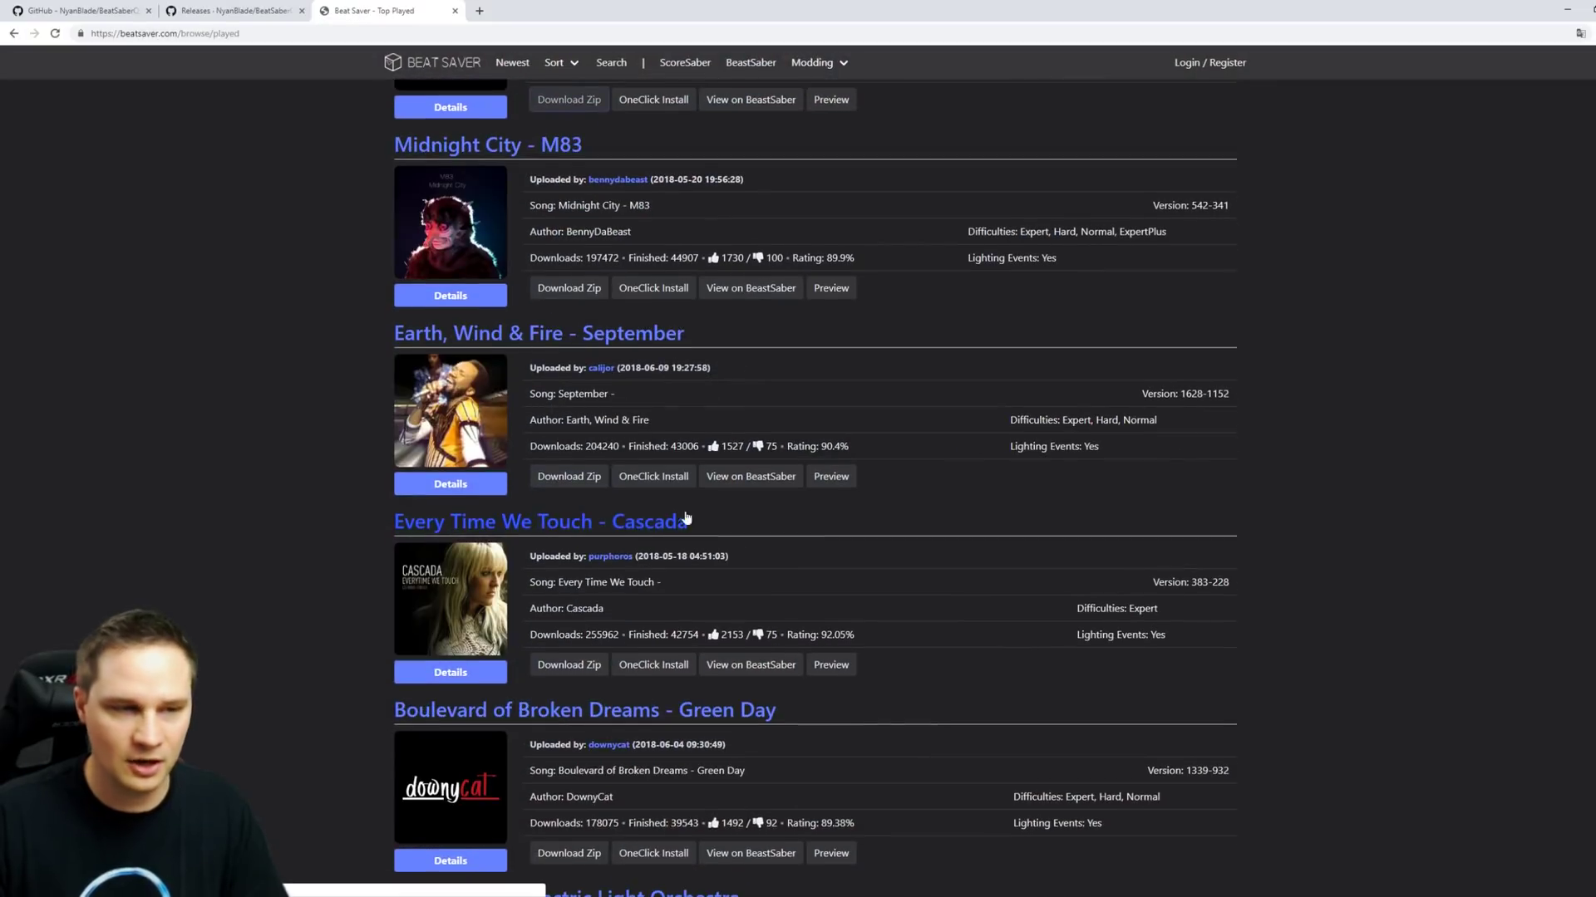
scroll(591, 447, down, 4)
scroll(581, 449, down, 4)
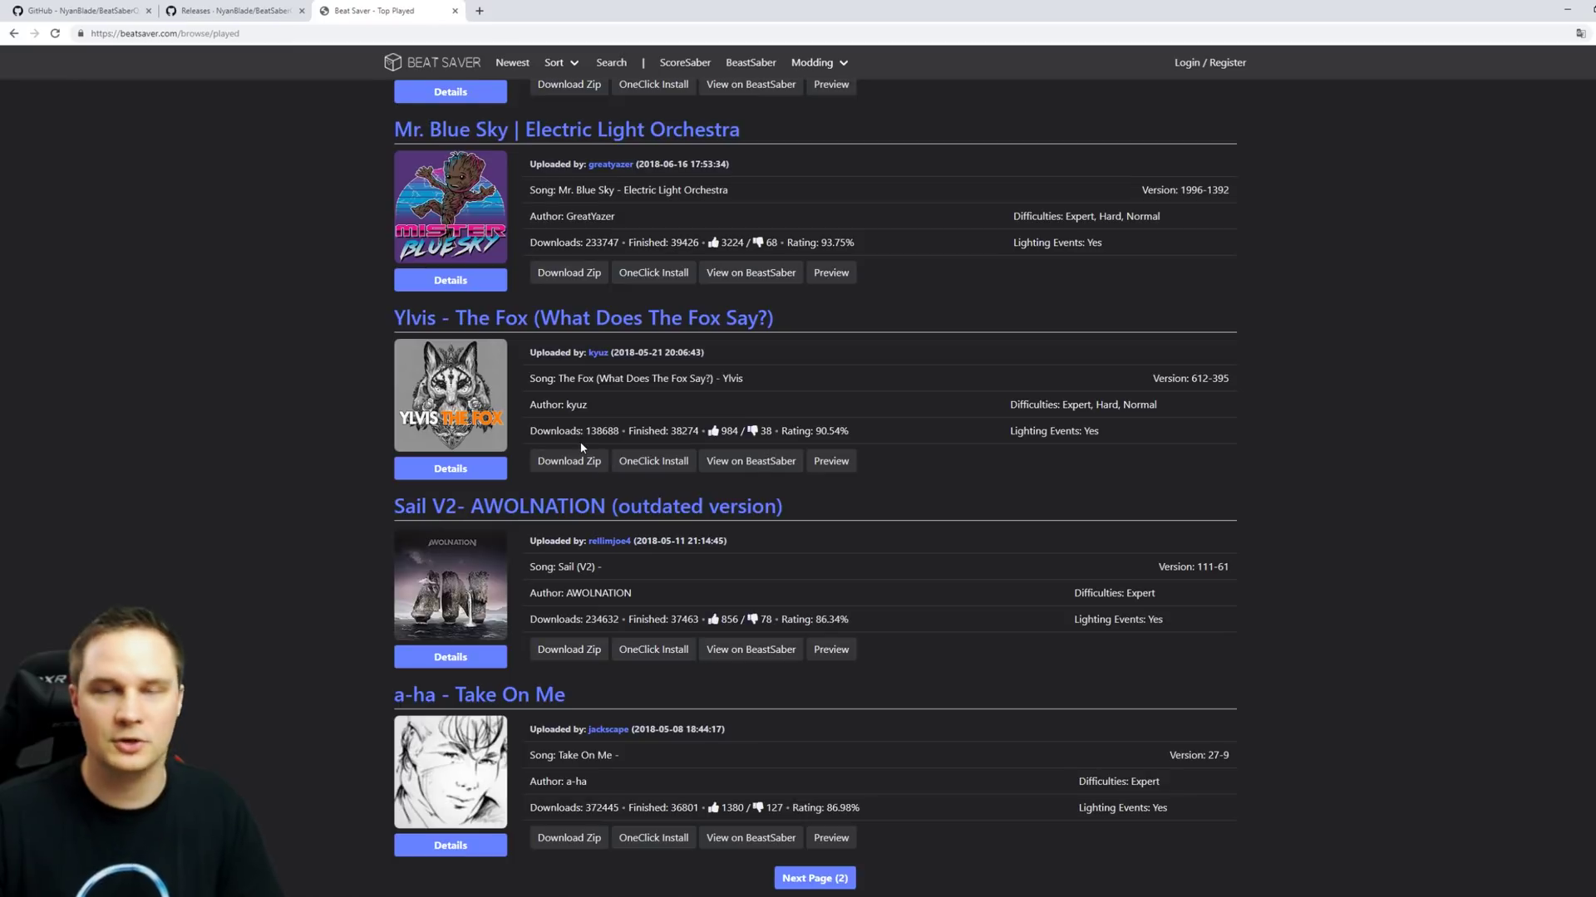
scroll(581, 447, down, 1)
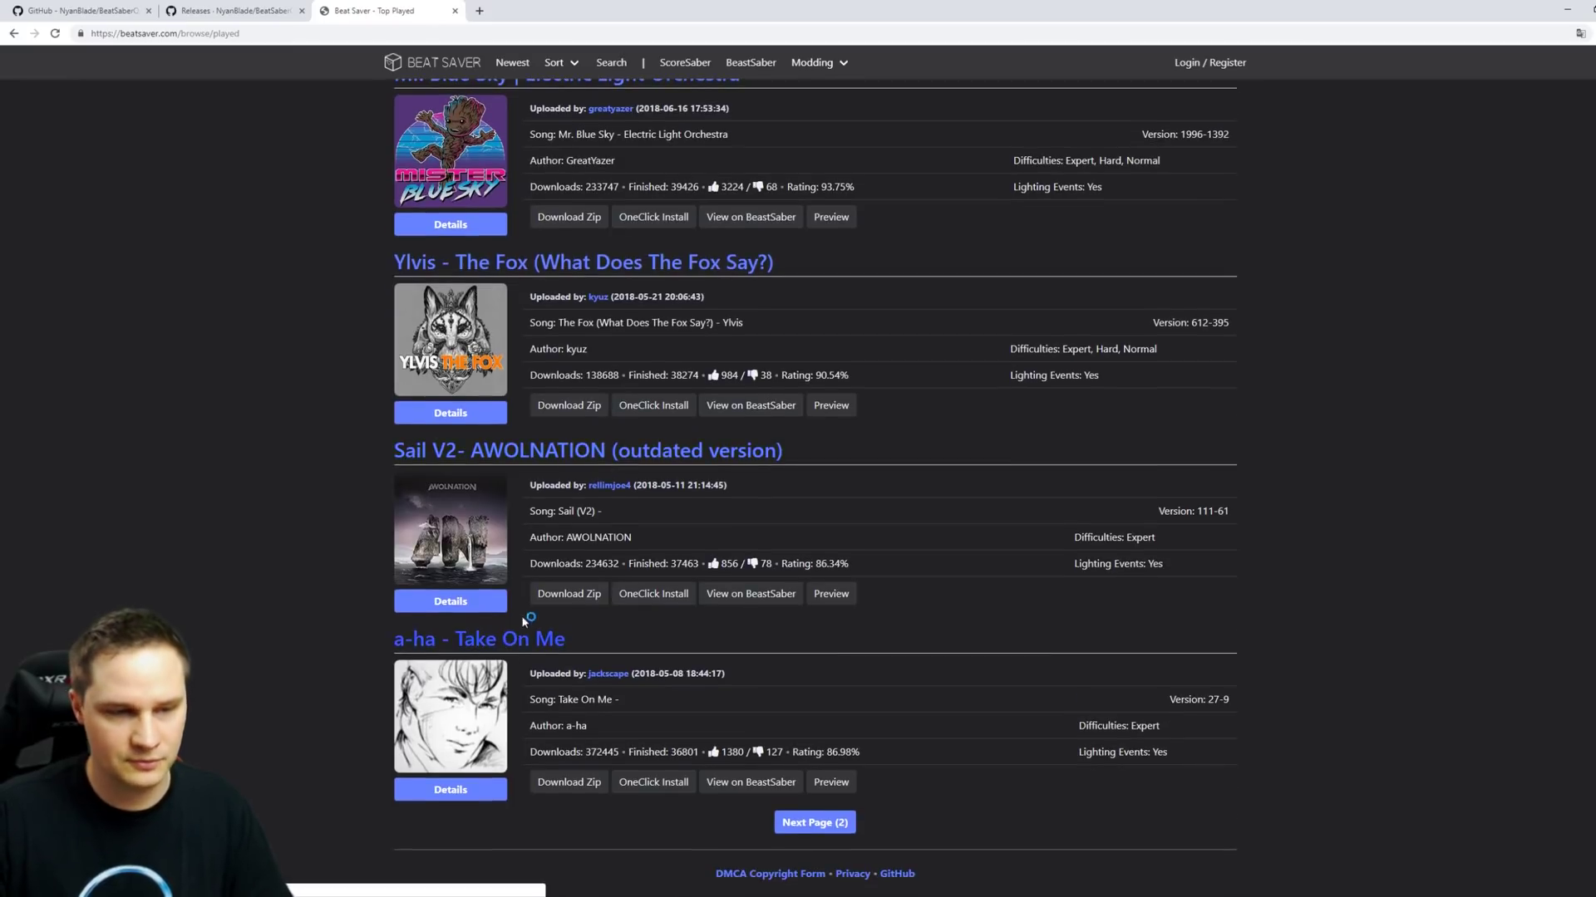
right_click(568, 787)
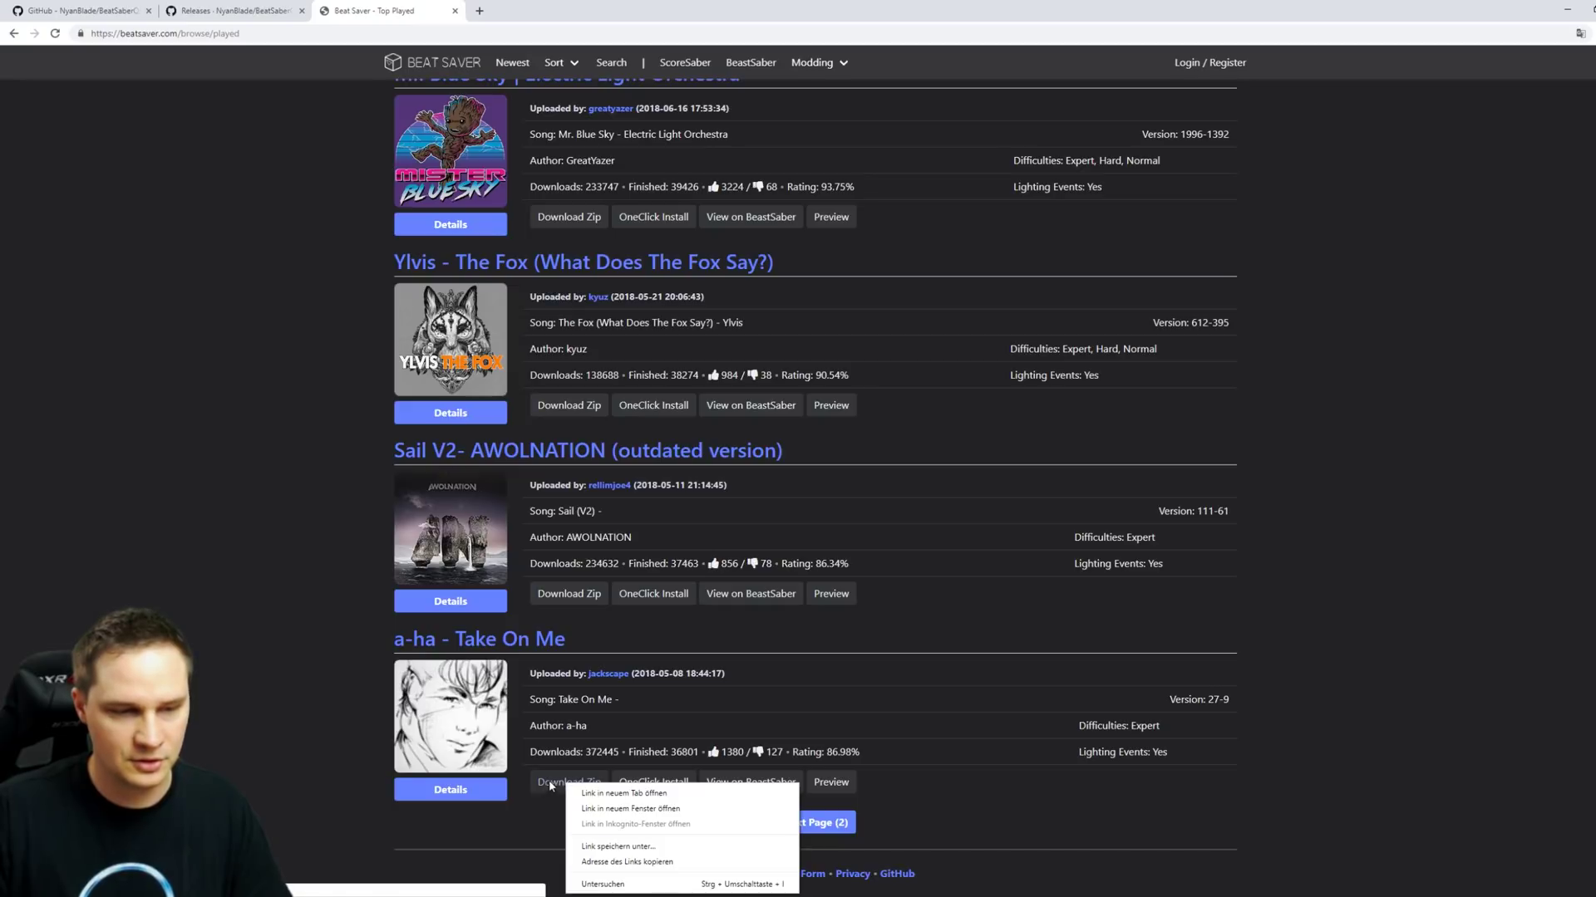
click(619, 864)
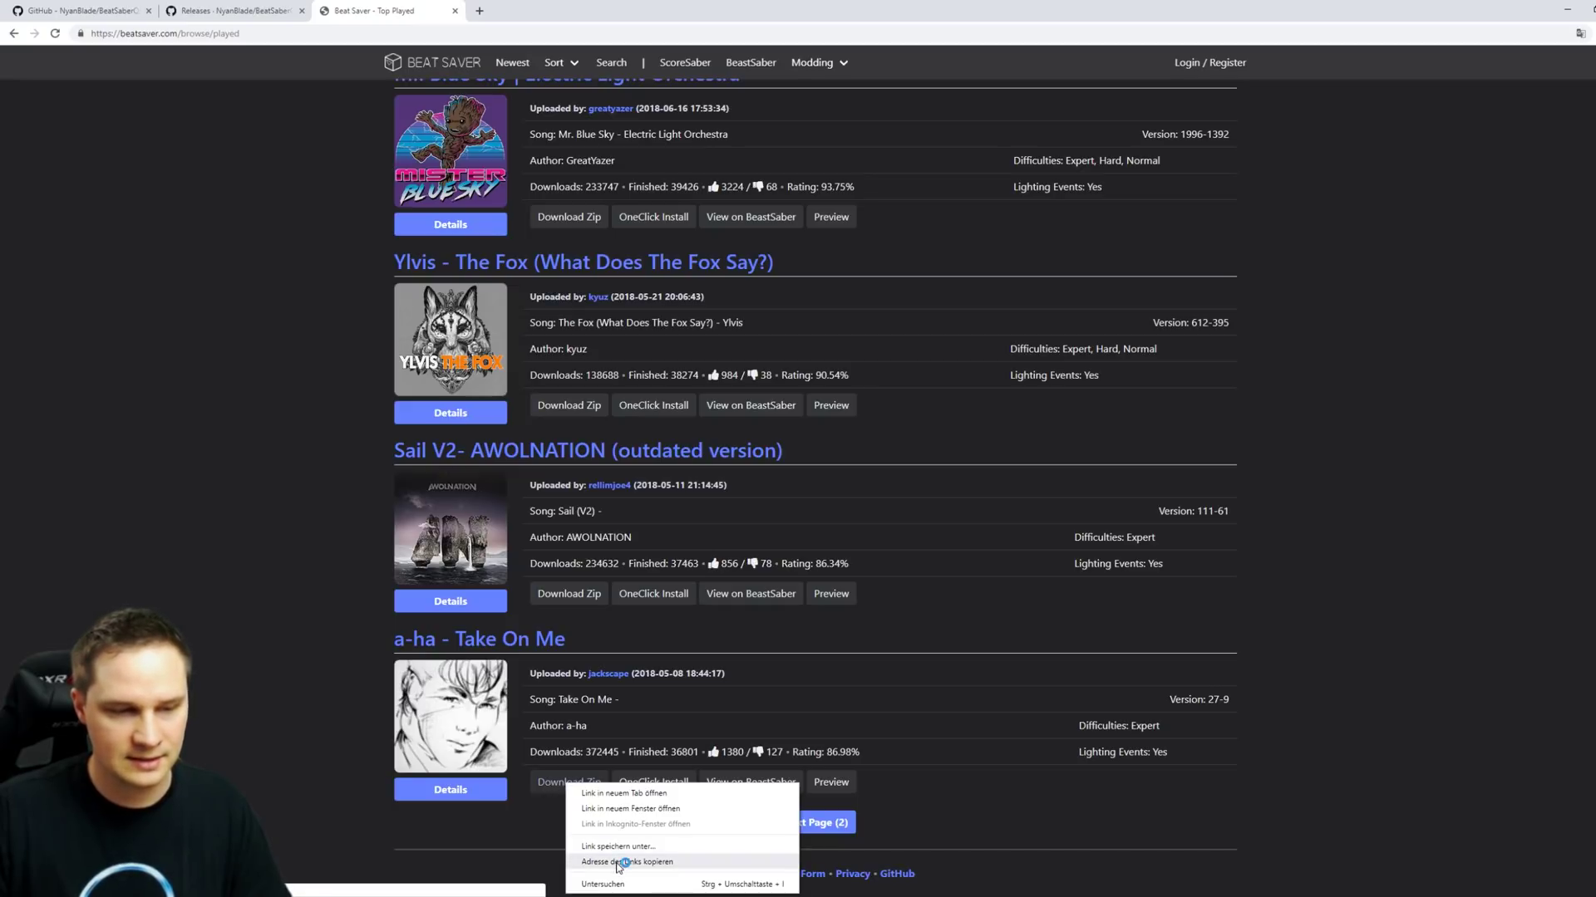
Step: Replace the song field's link with the Take On Me link and download that song
click(1568, 12)
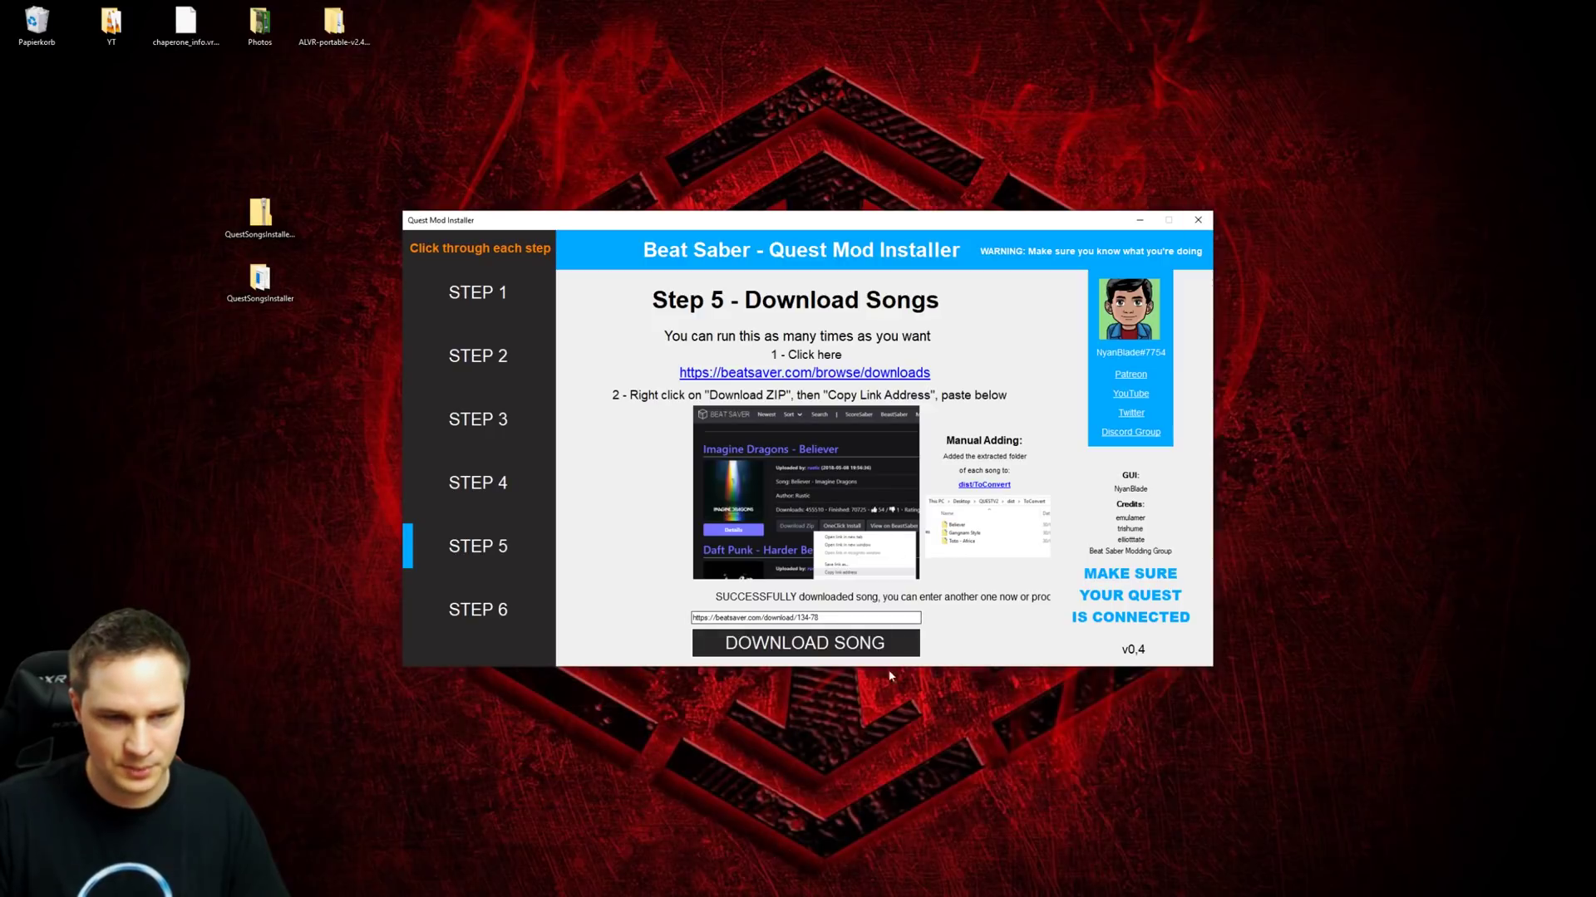
key(ctrl+a)
text(https://beatsaver.com/download/27-9)
click(815, 644)
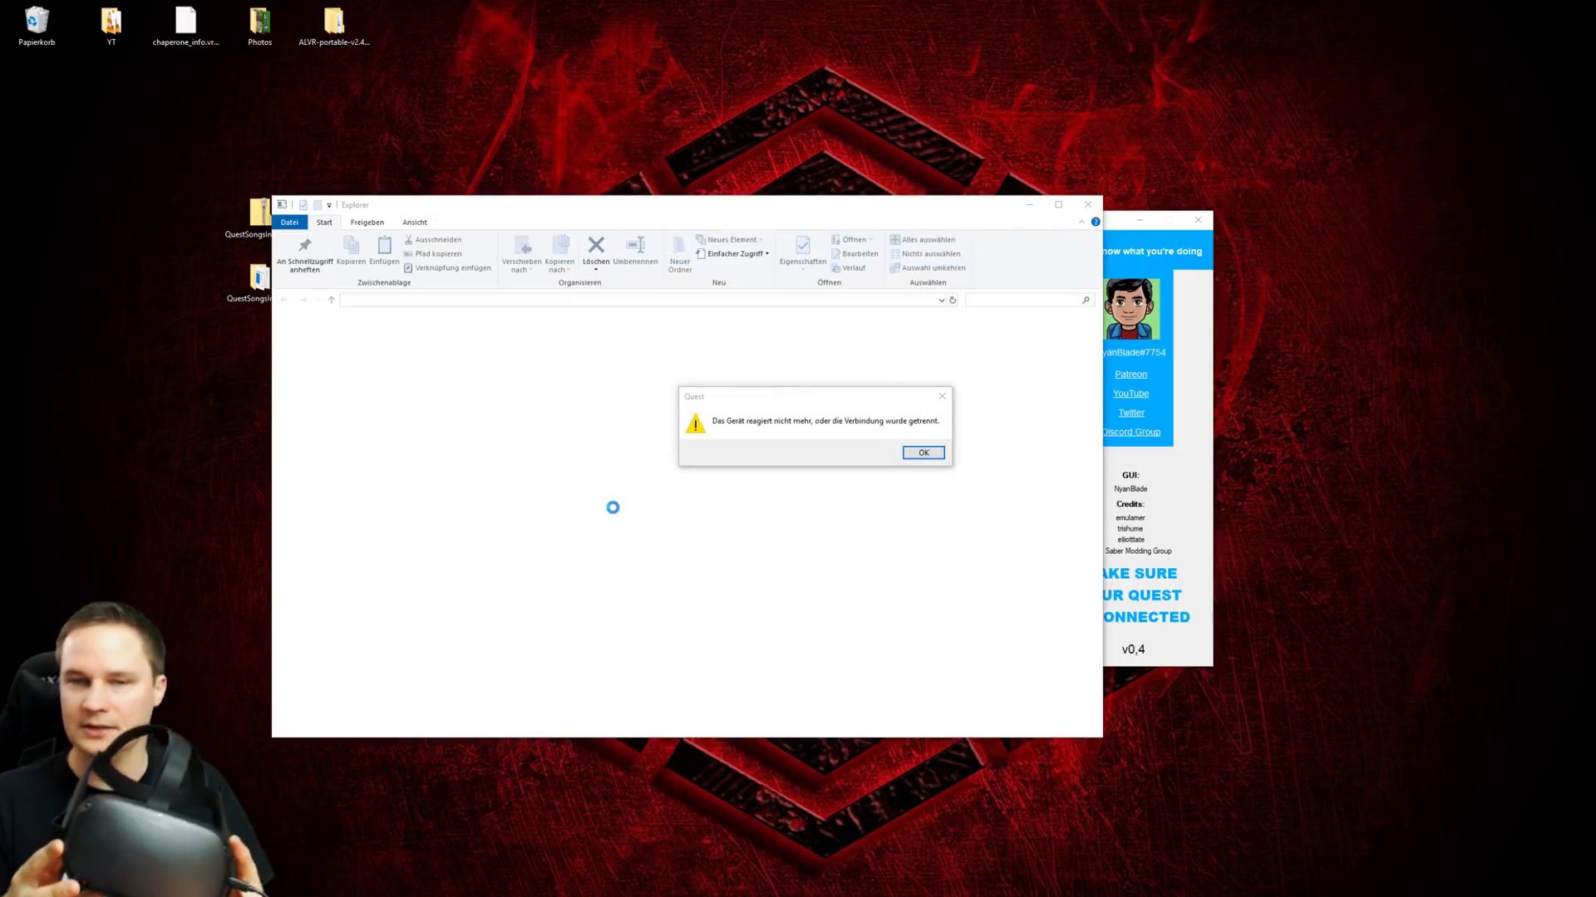
Step: Dismiss the Quest device-not-responding error with OK
click(922, 452)
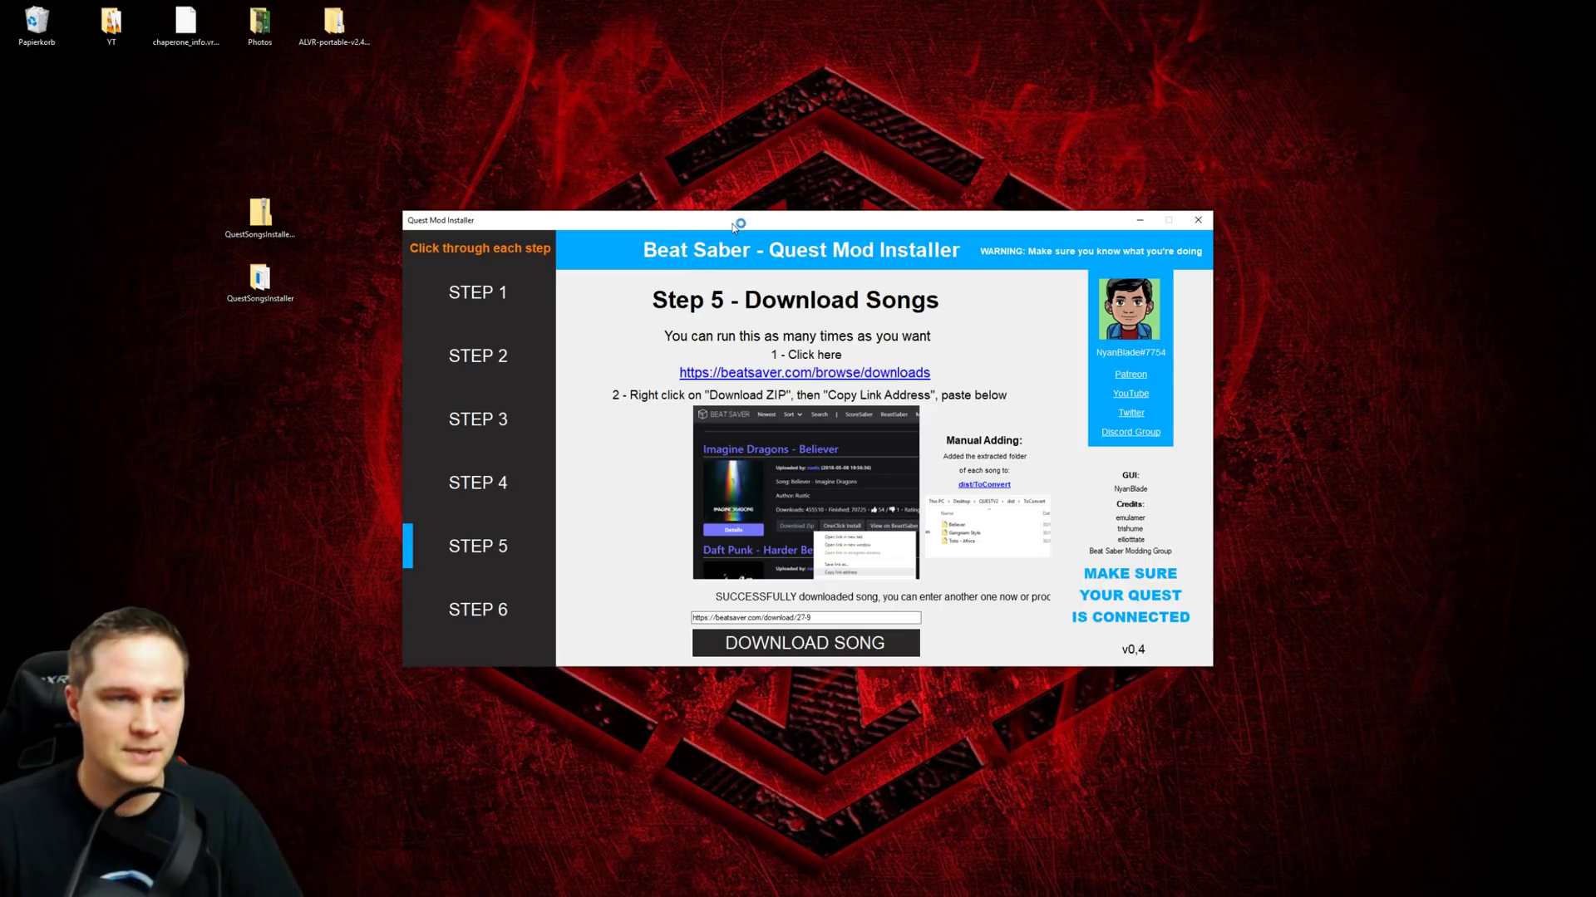
Step: Run the Step 6 installer to patch Beat Saber, continuing past the console's pause prompt
drag(738, 226, 763, 220)
click(536, 605)
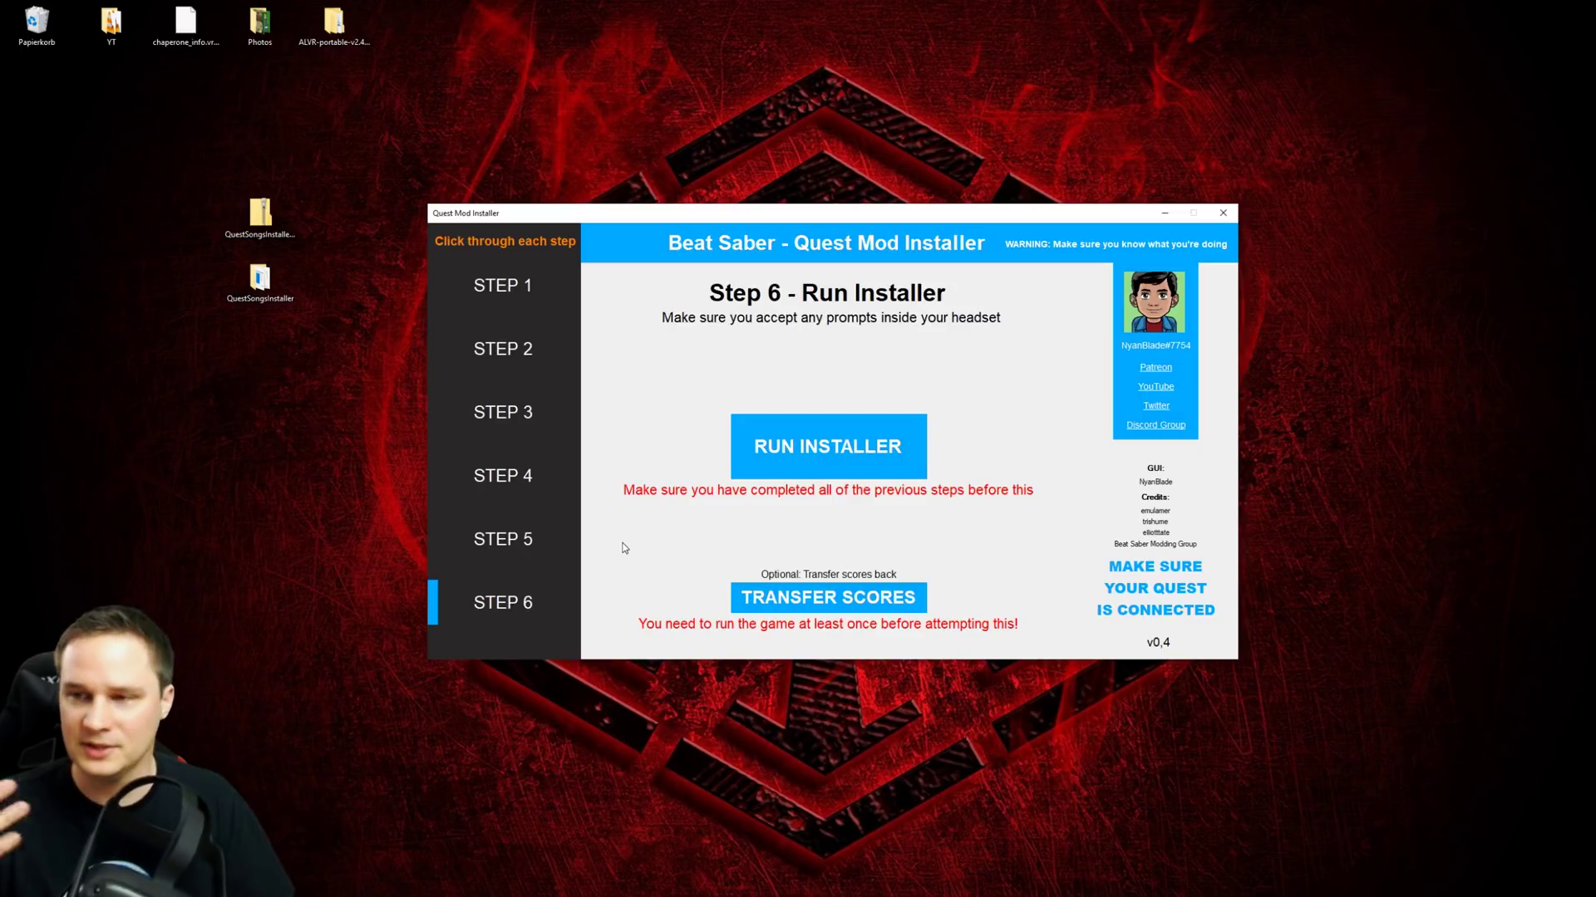
click(825, 452)
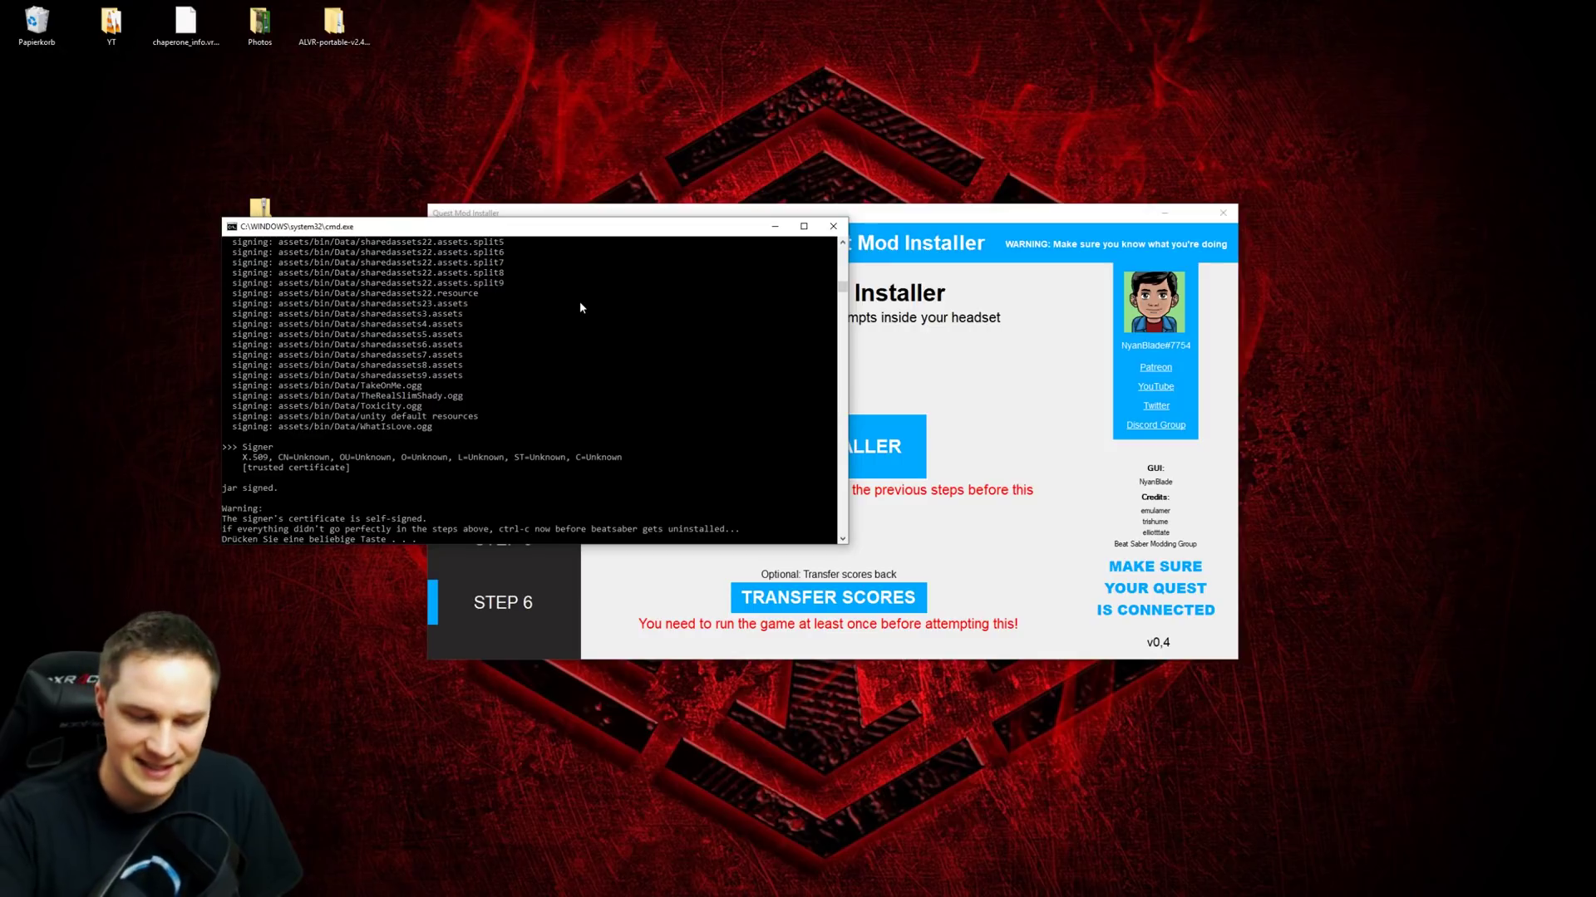
key(Return)
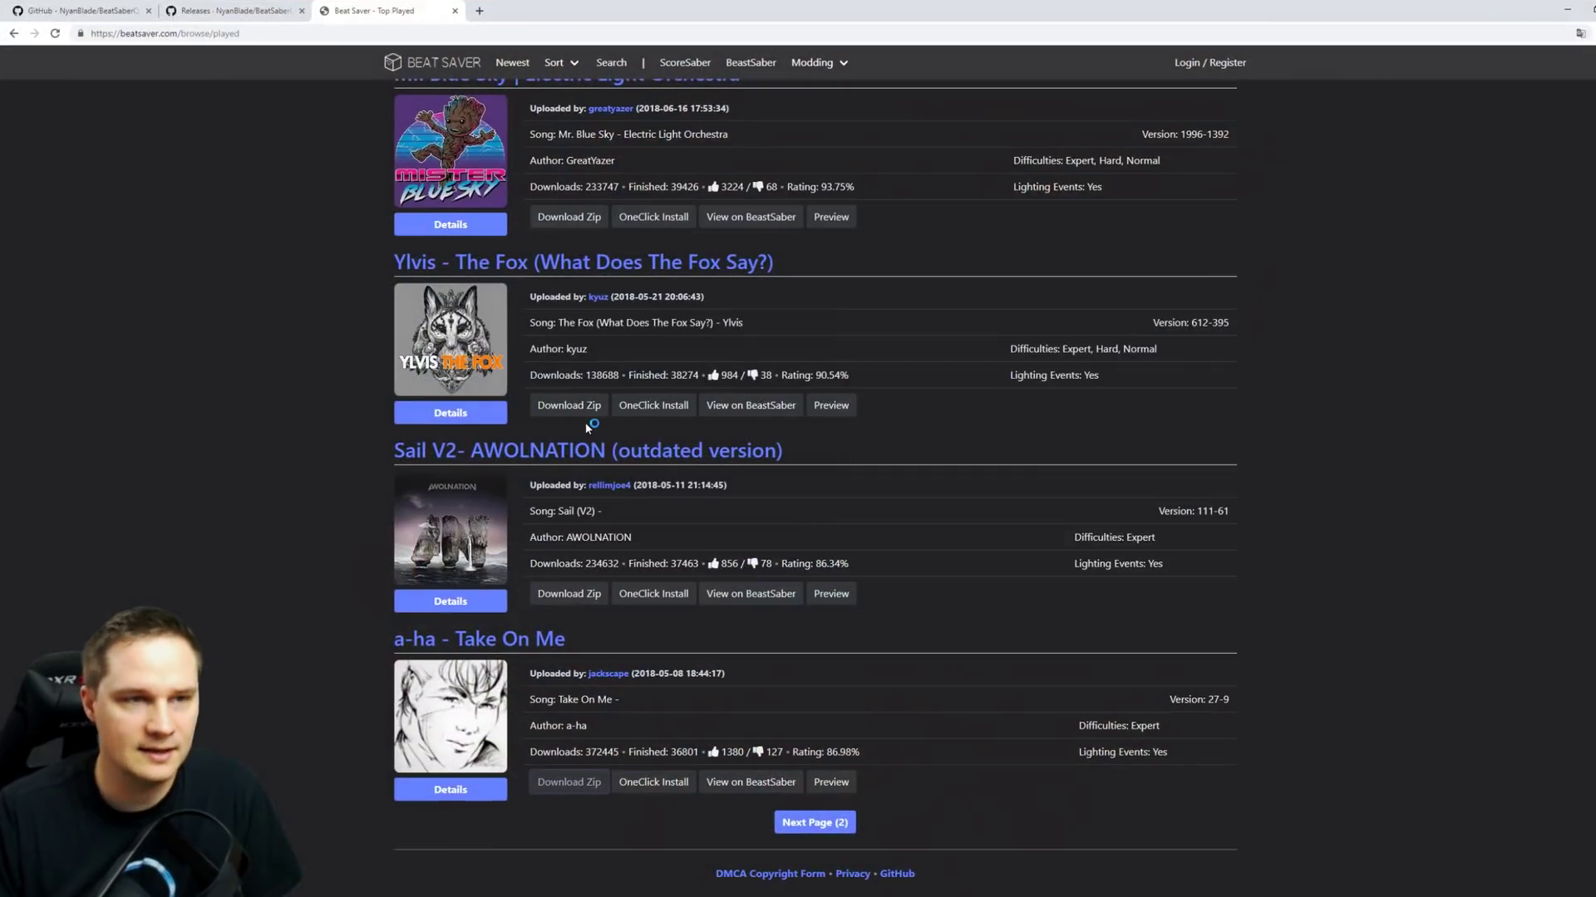
Step: Search Beat Saver for 'star wars' songs
scroll(312, 268, up, 15)
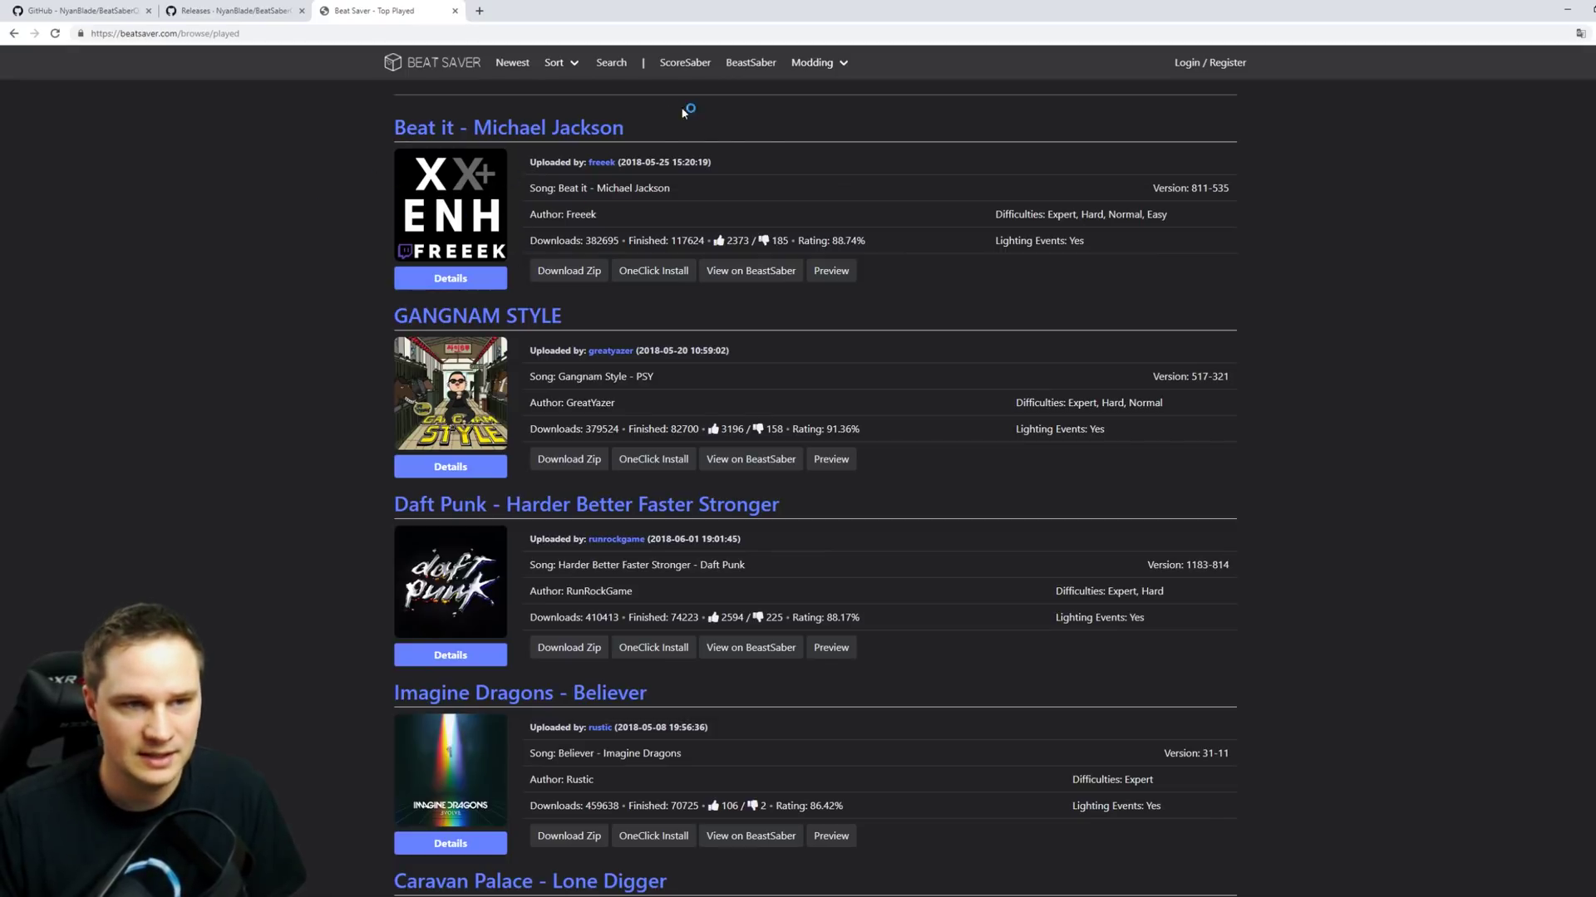
click(612, 64)
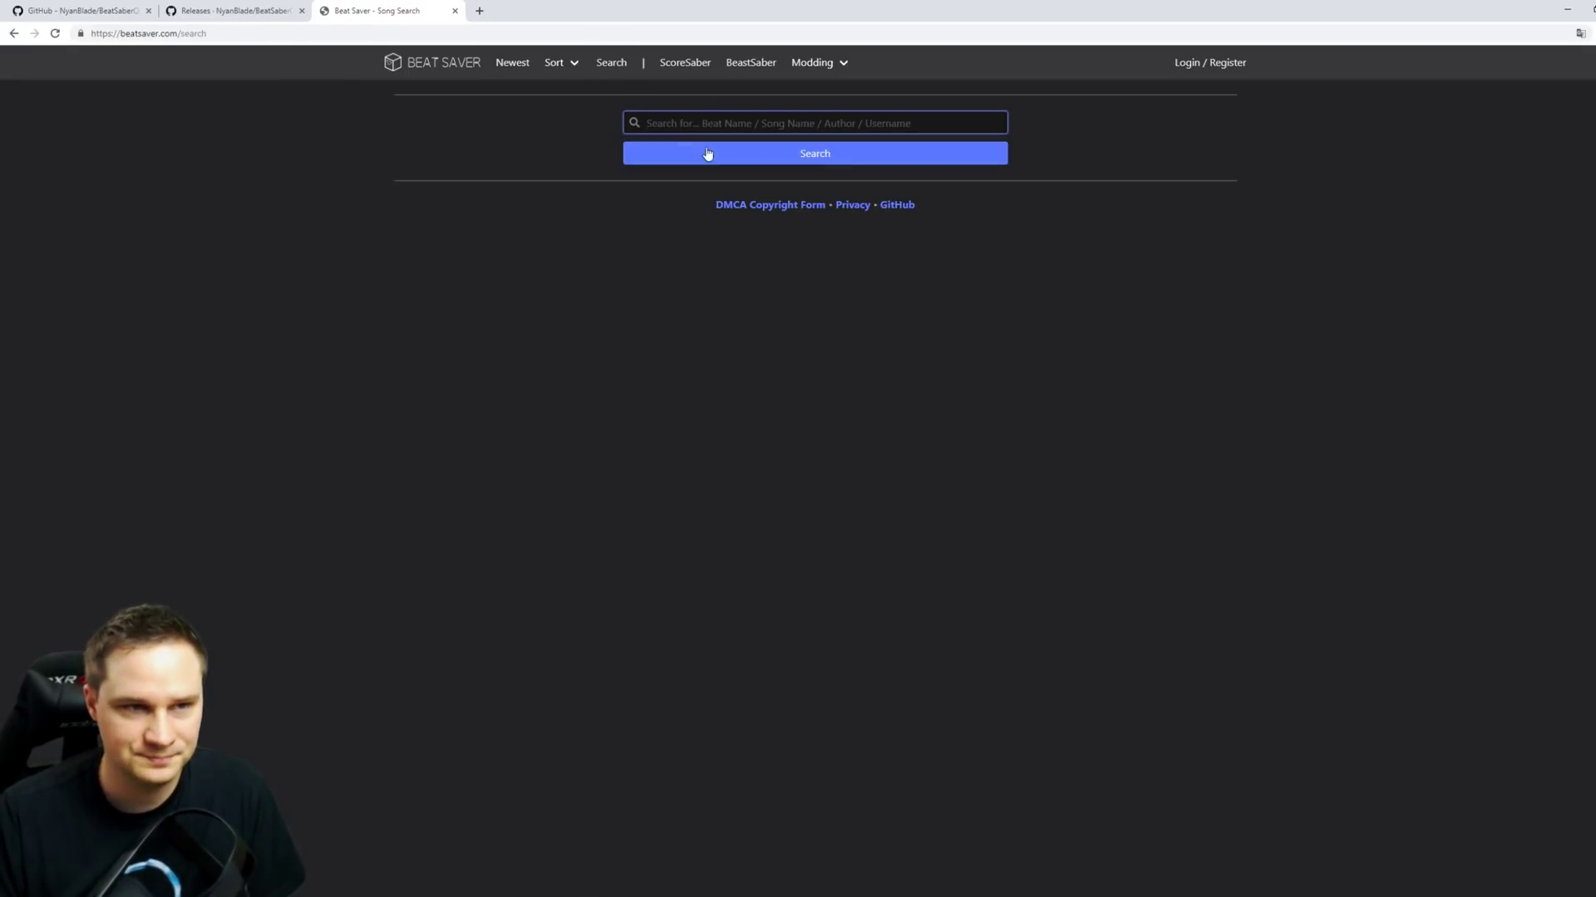
text(s)
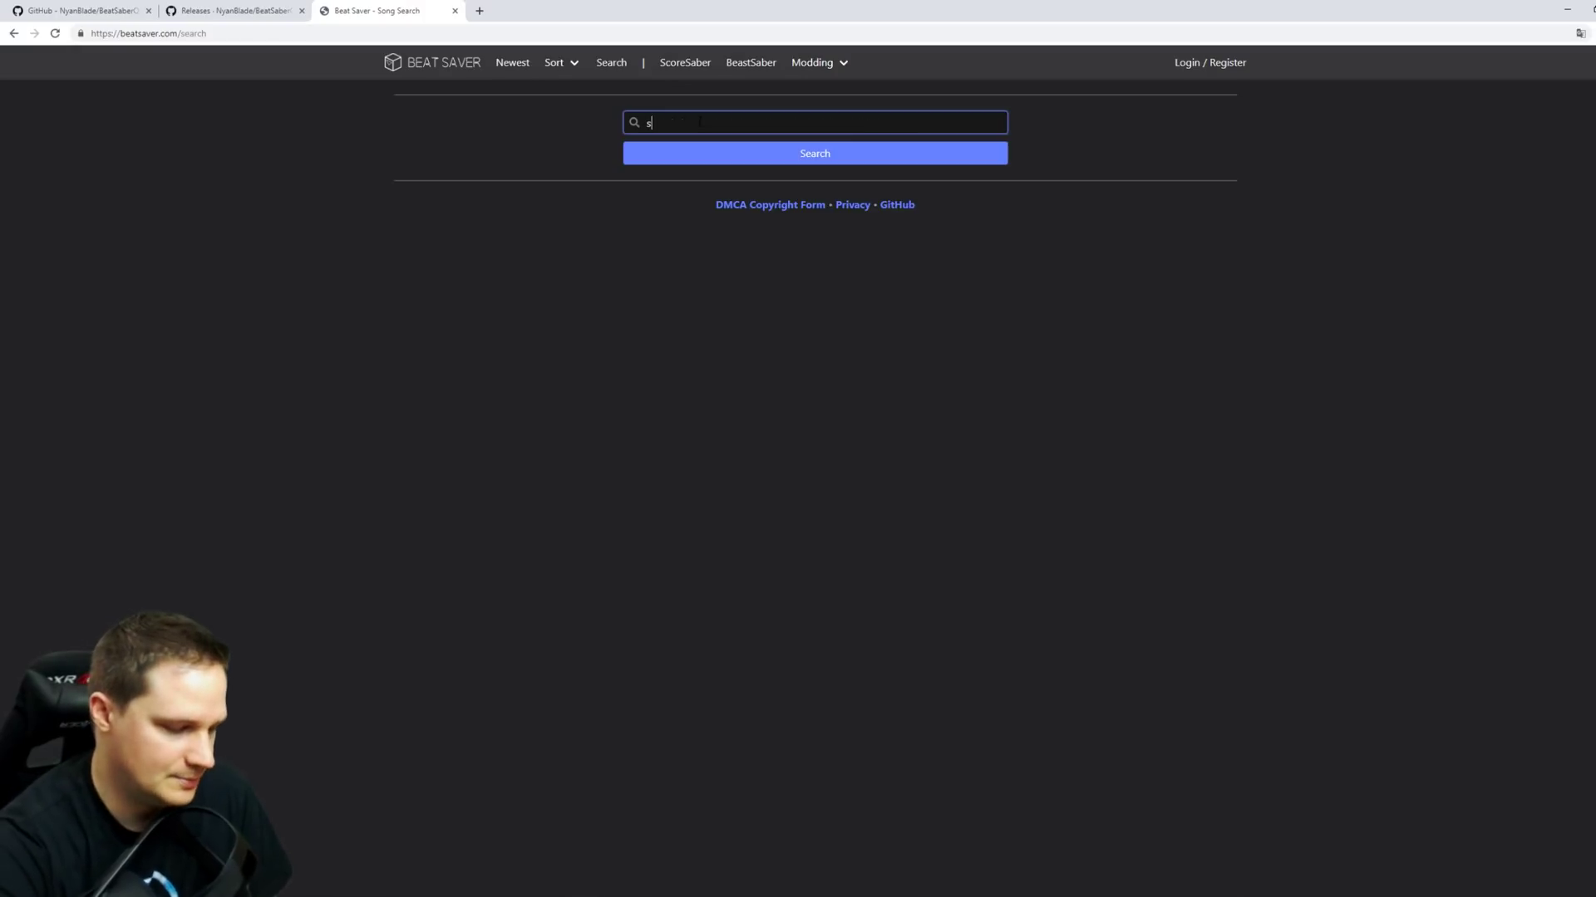
text(tar wars)
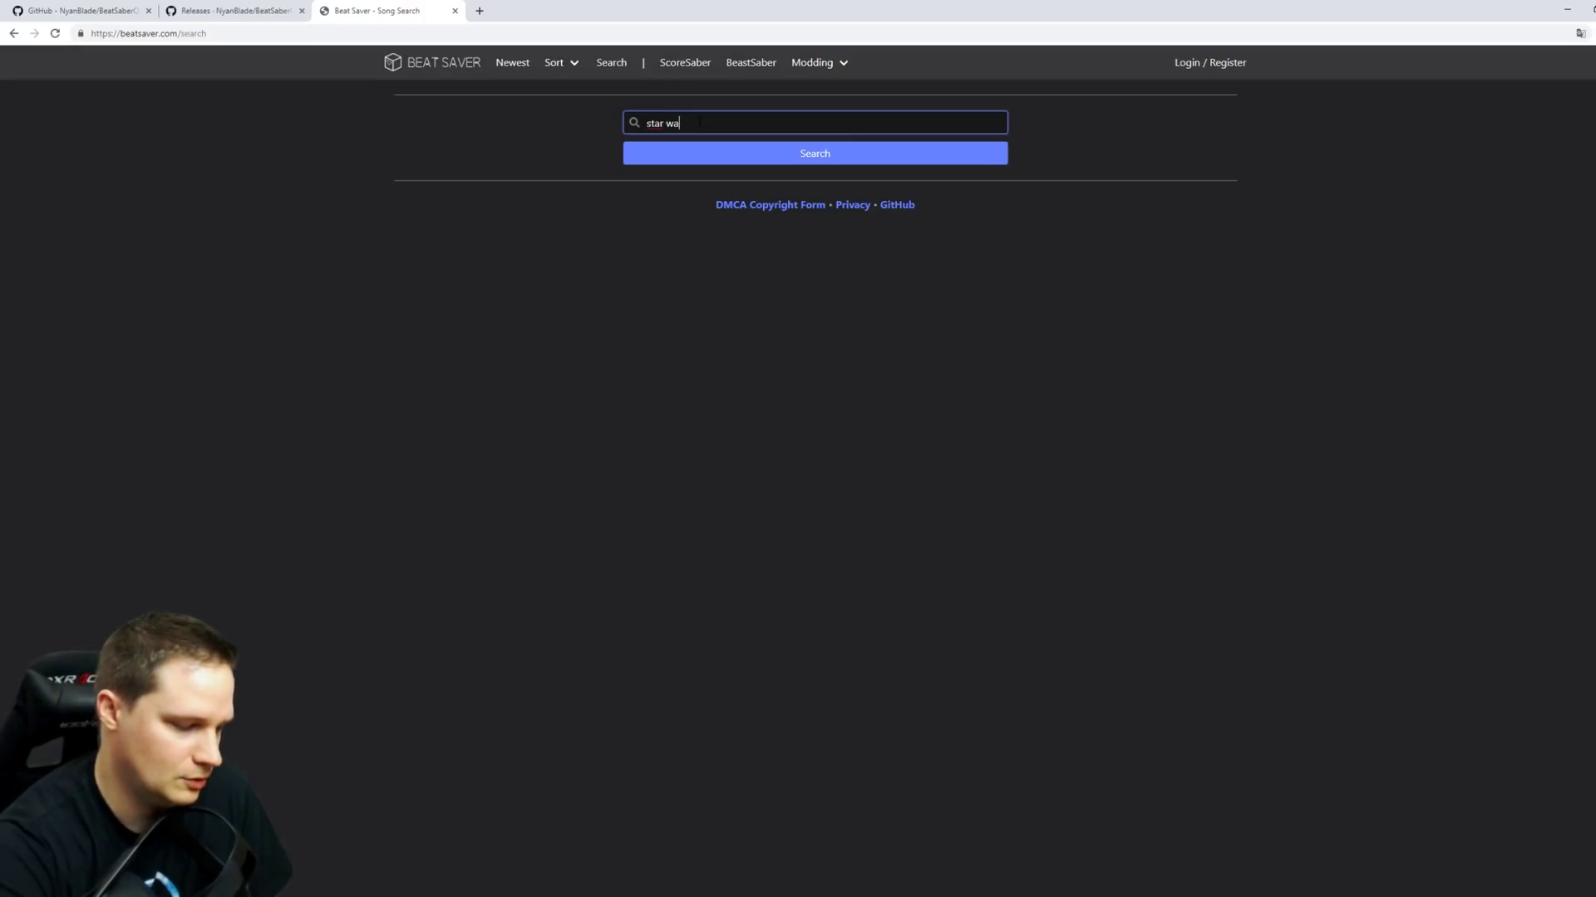
click(820, 155)
scroll(672, 427, down, 8)
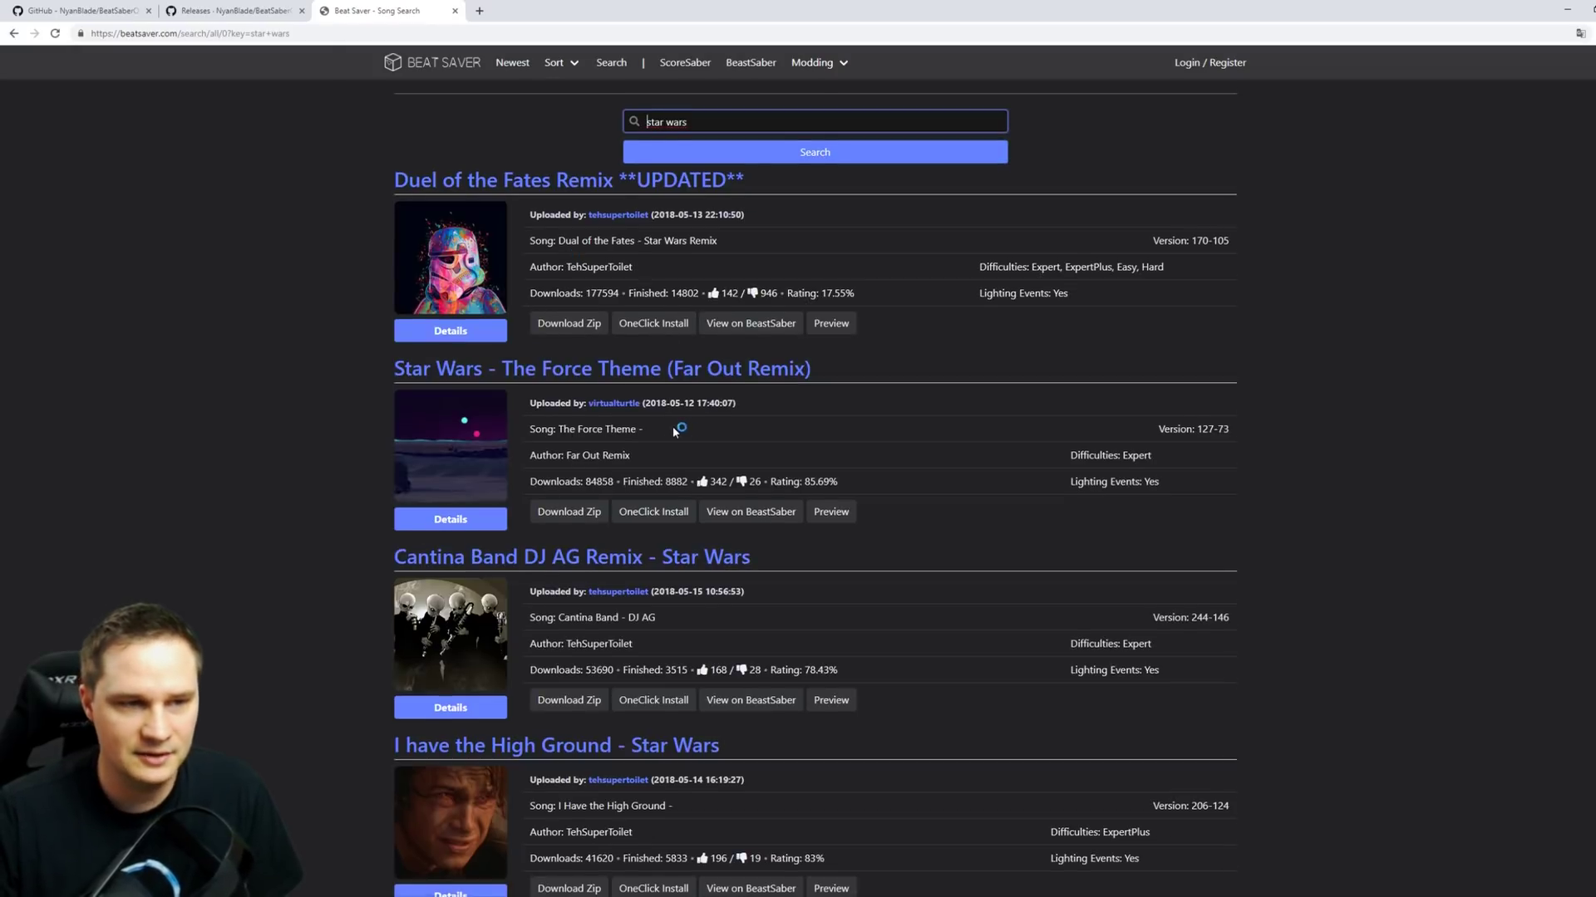
scroll(655, 390, up, 5)
scroll(655, 391, up, 3)
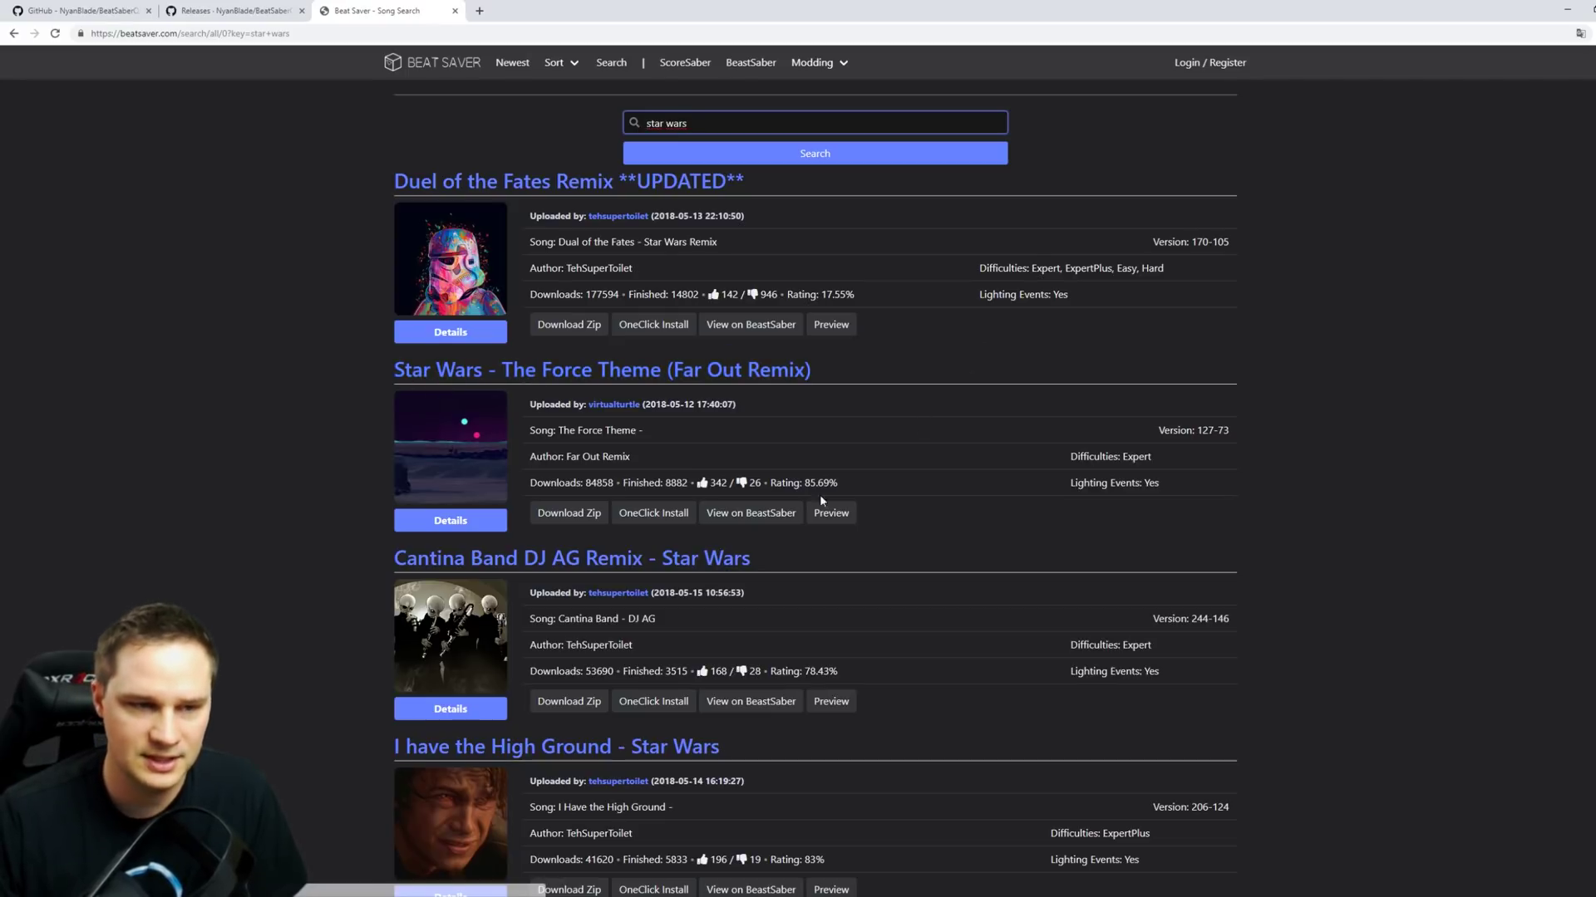
Step: Copy the download link for Star Wars - The Force Theme (Far Out Remix), then minimize the browser
right_click(567, 520)
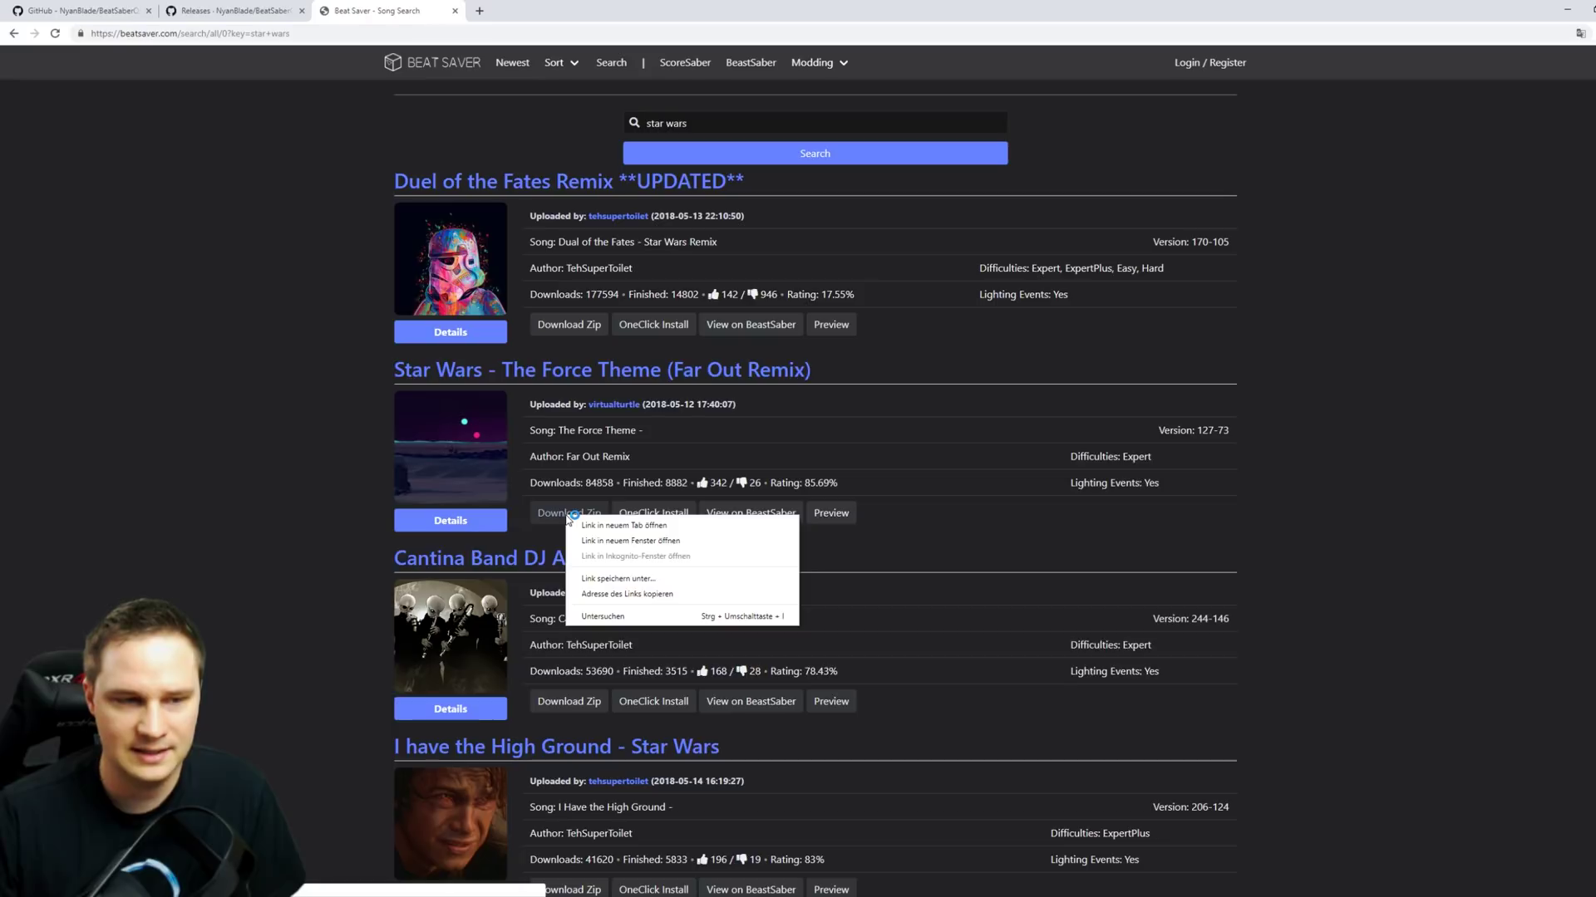
click(641, 602)
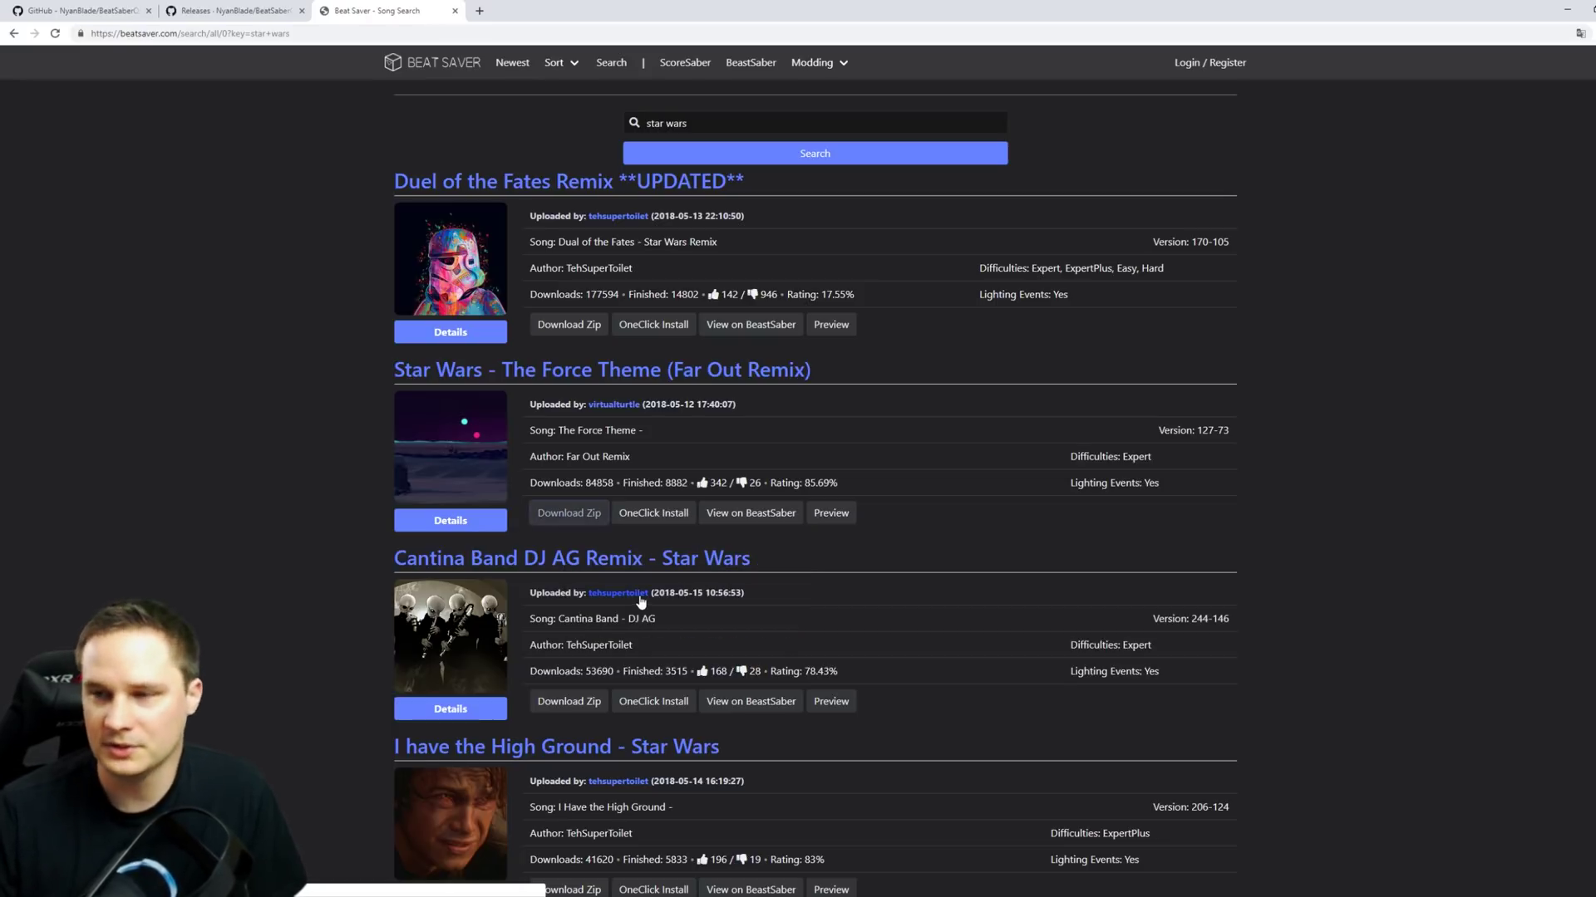
scroll(641, 602, down, 5)
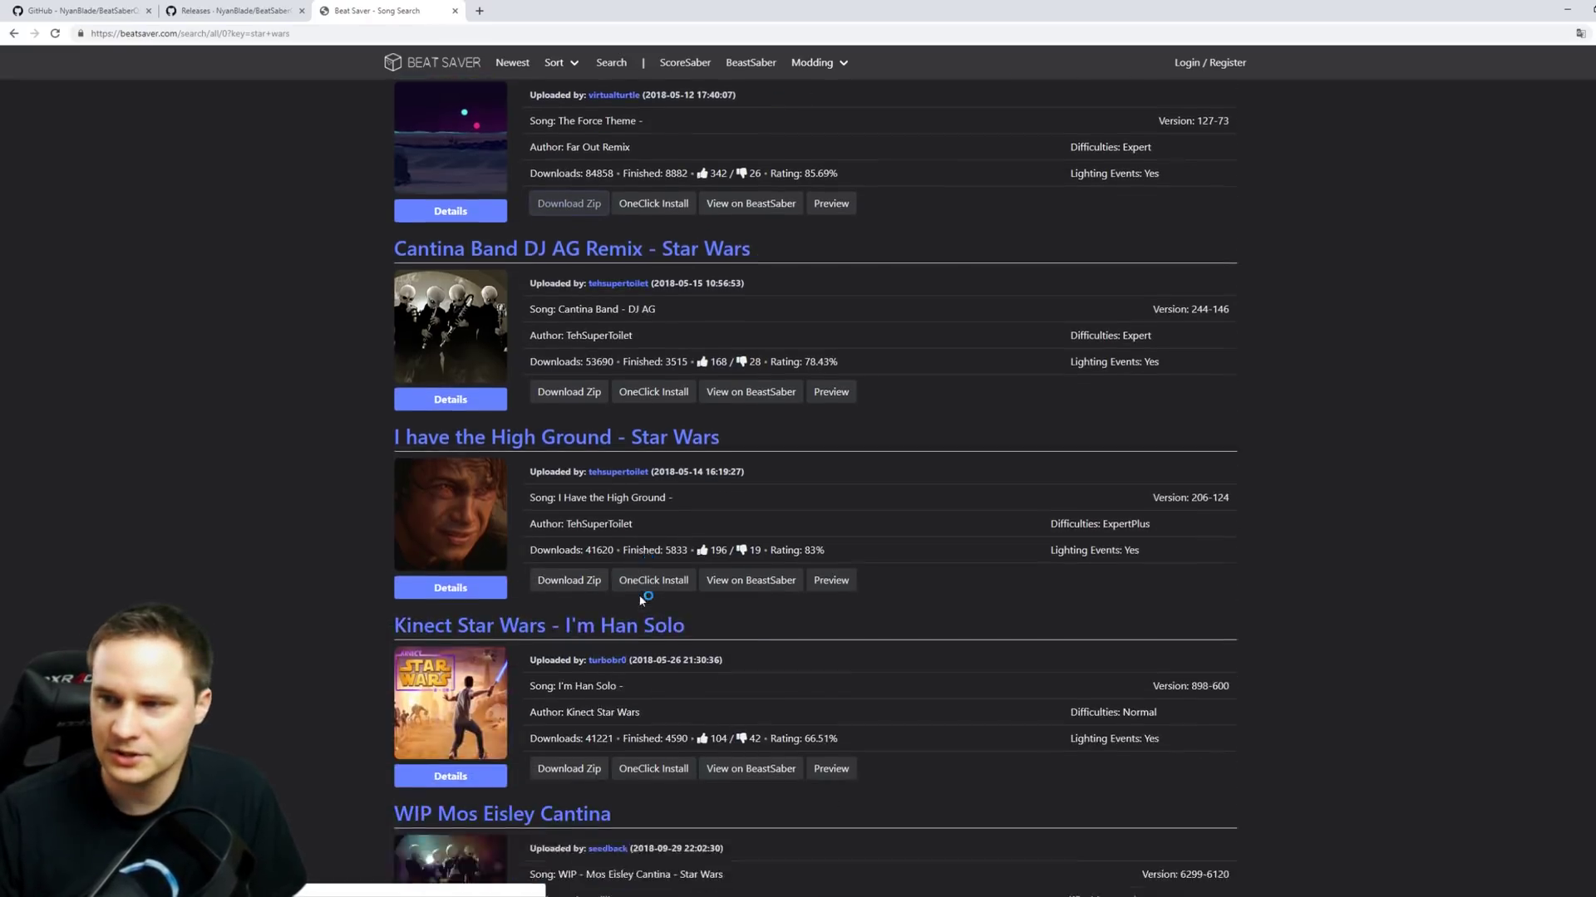
scroll(627, 597, up, 2)
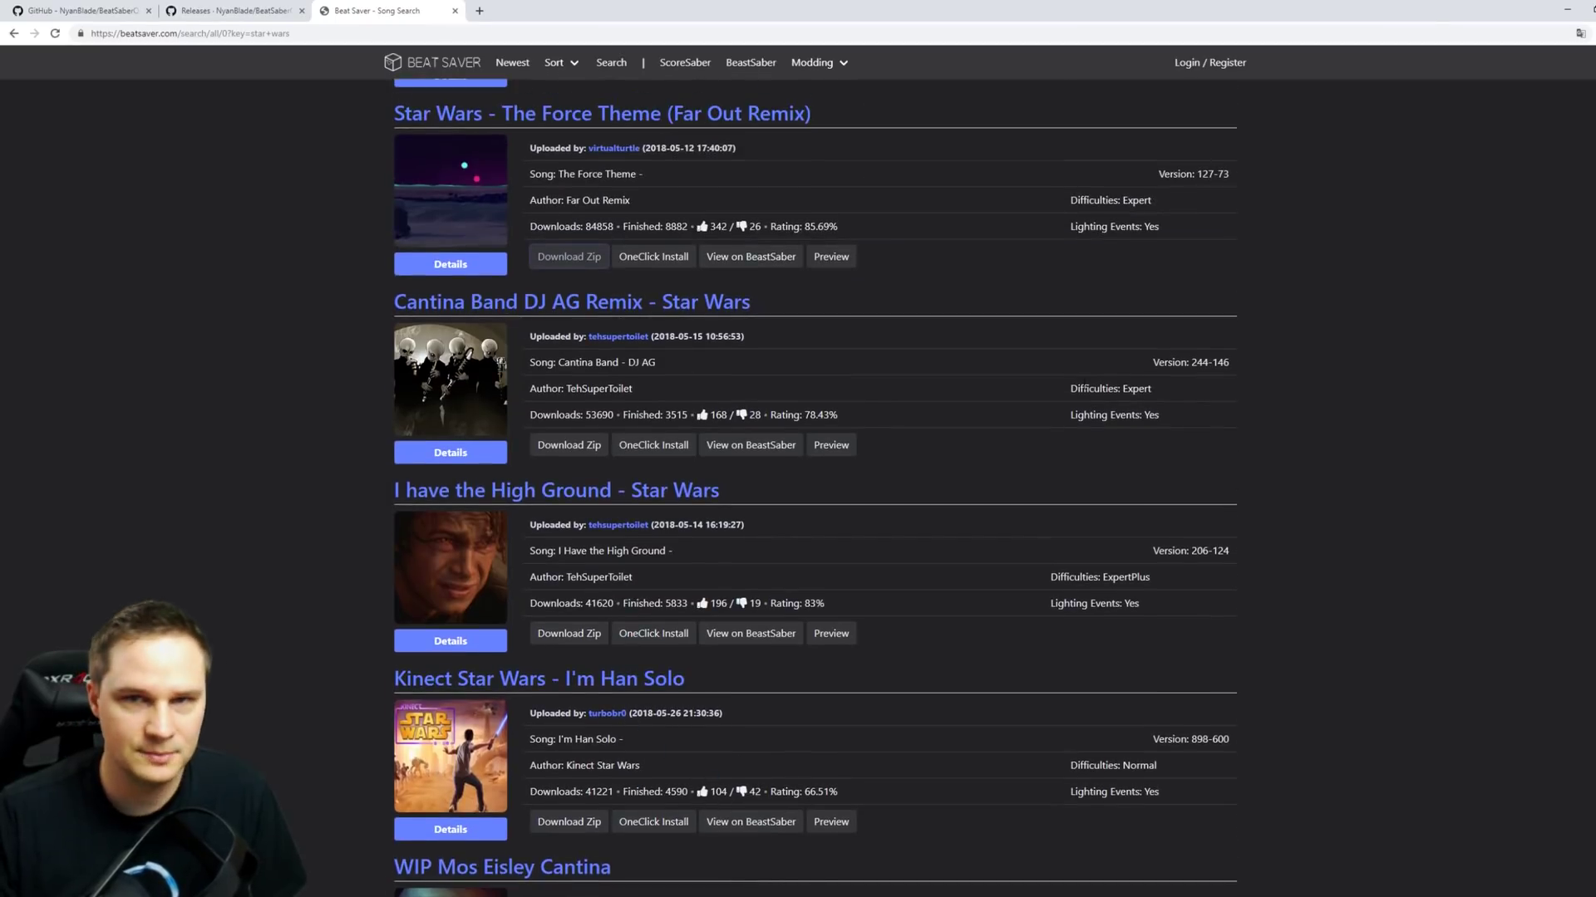
click(1566, 10)
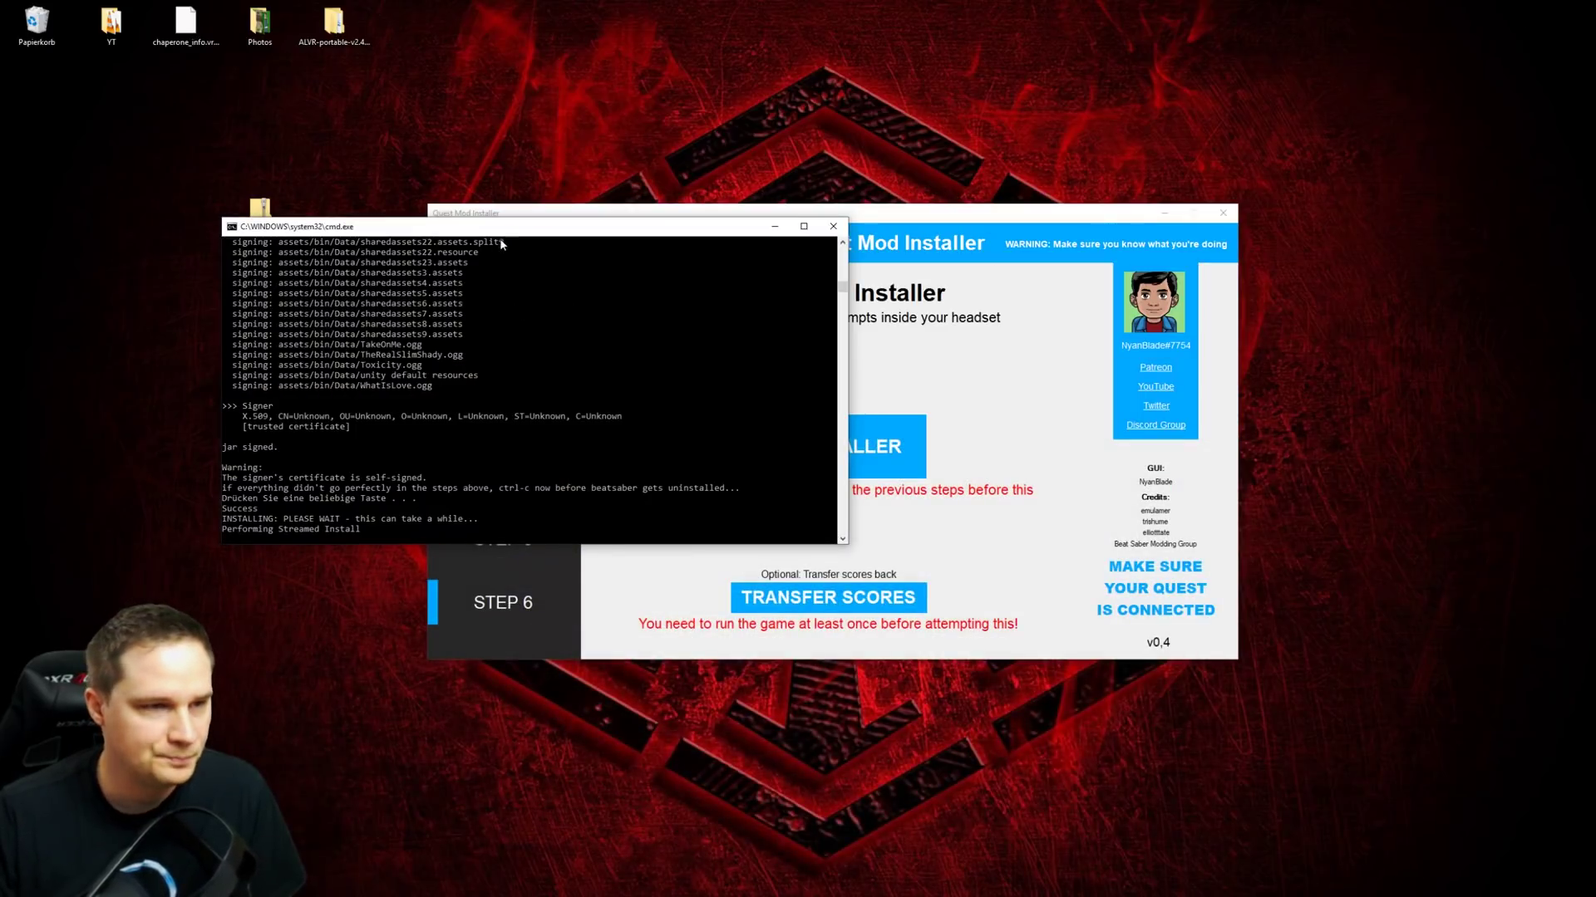
Step: Let the patched Beat Saber install finish, then close its console to return to Step 6
drag(497, 230, 555, 233)
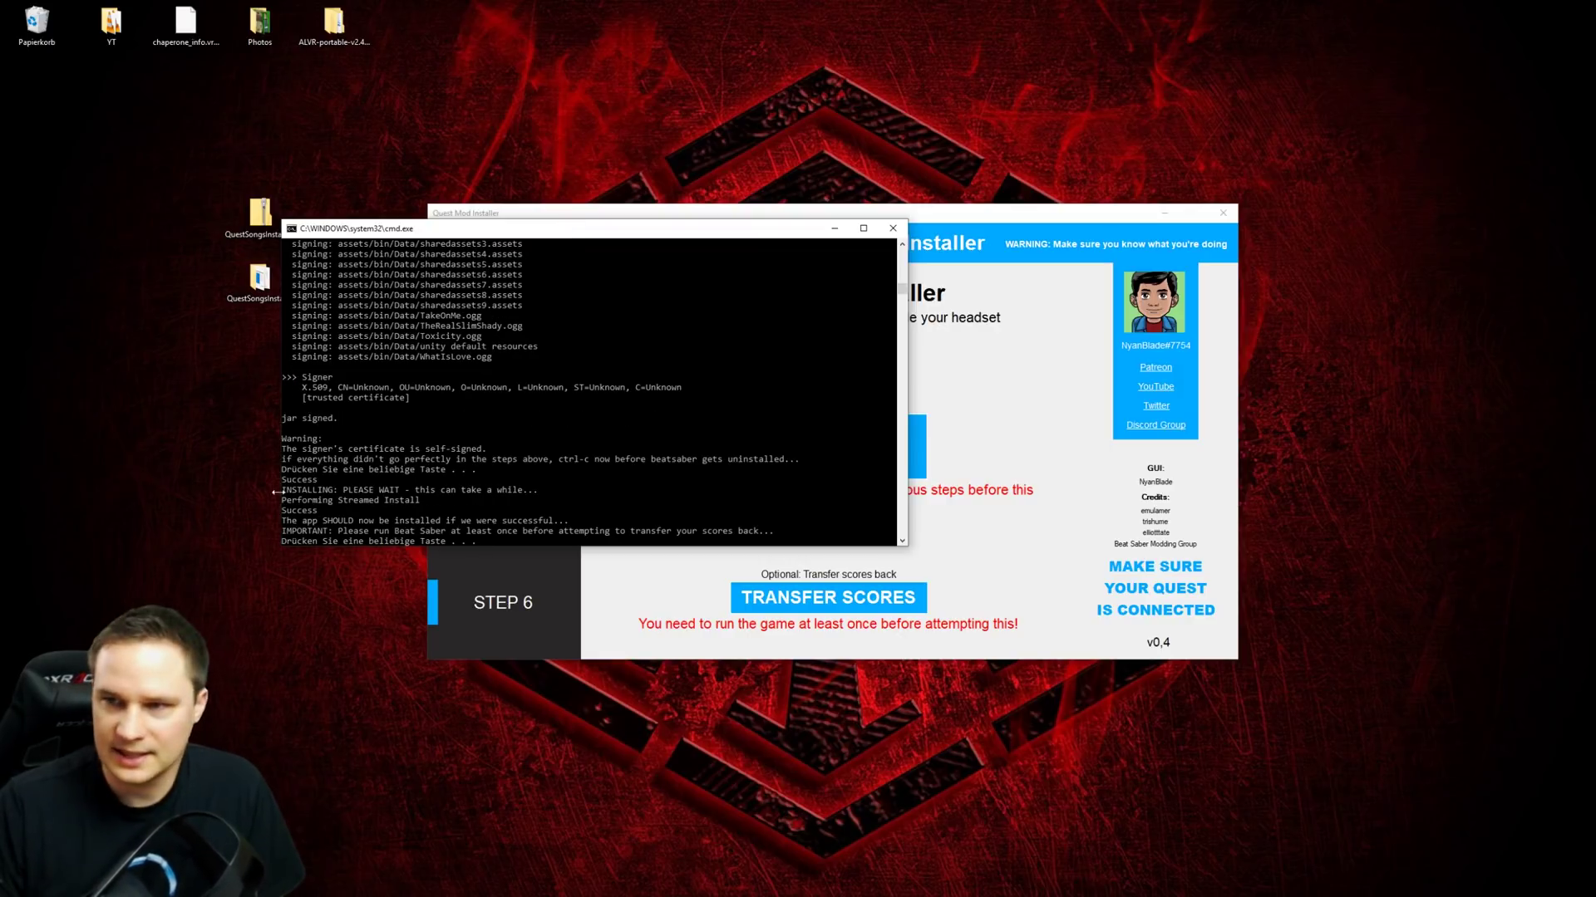
key(Return)
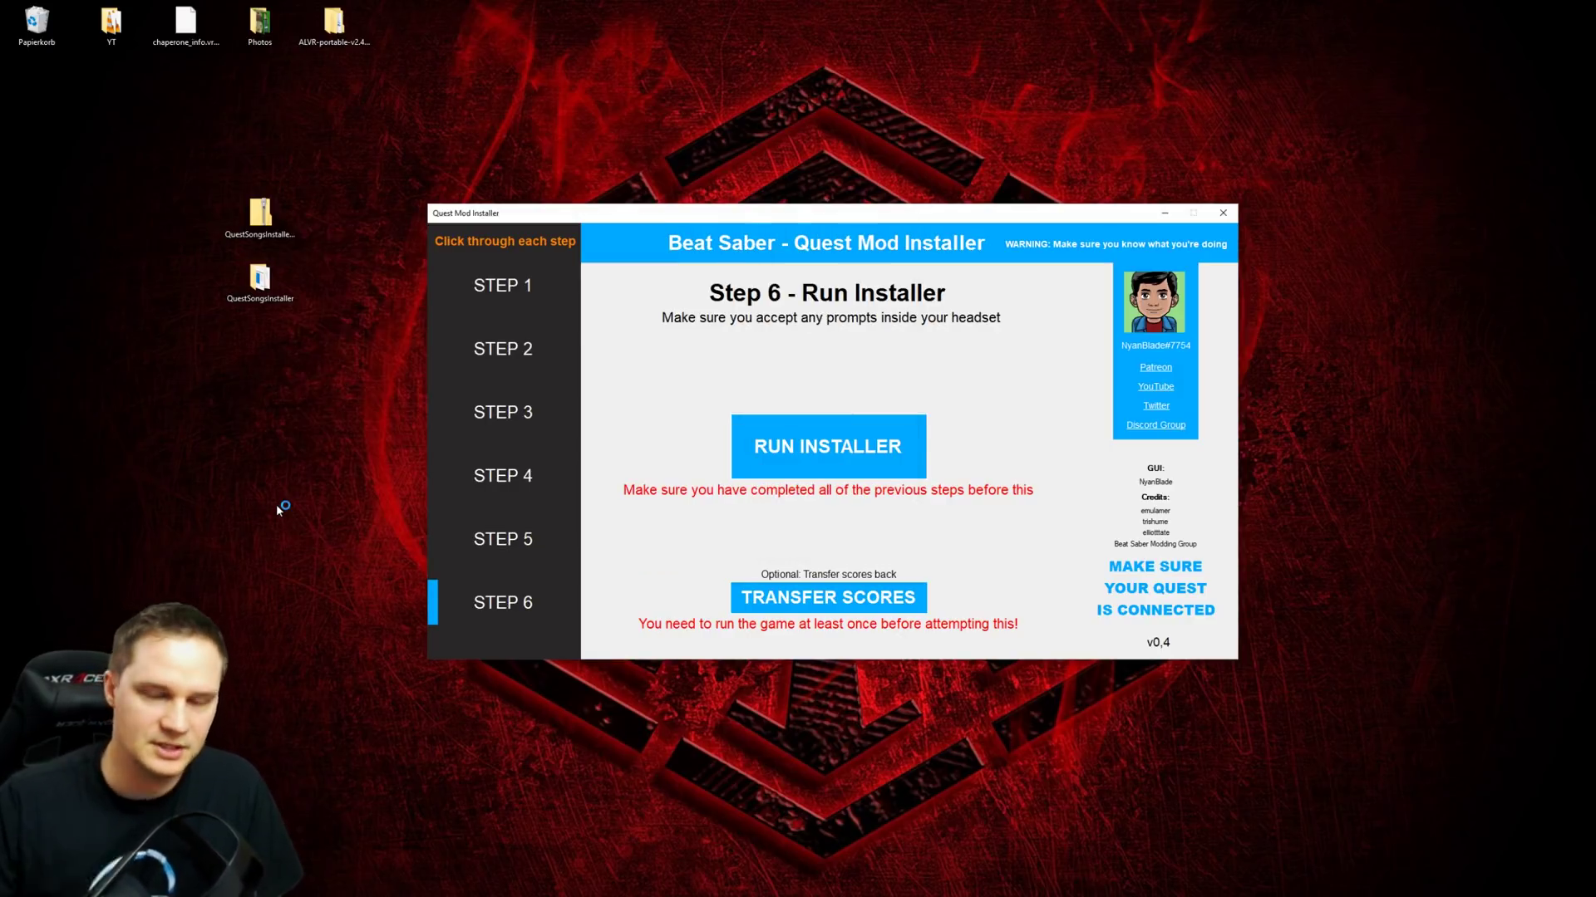